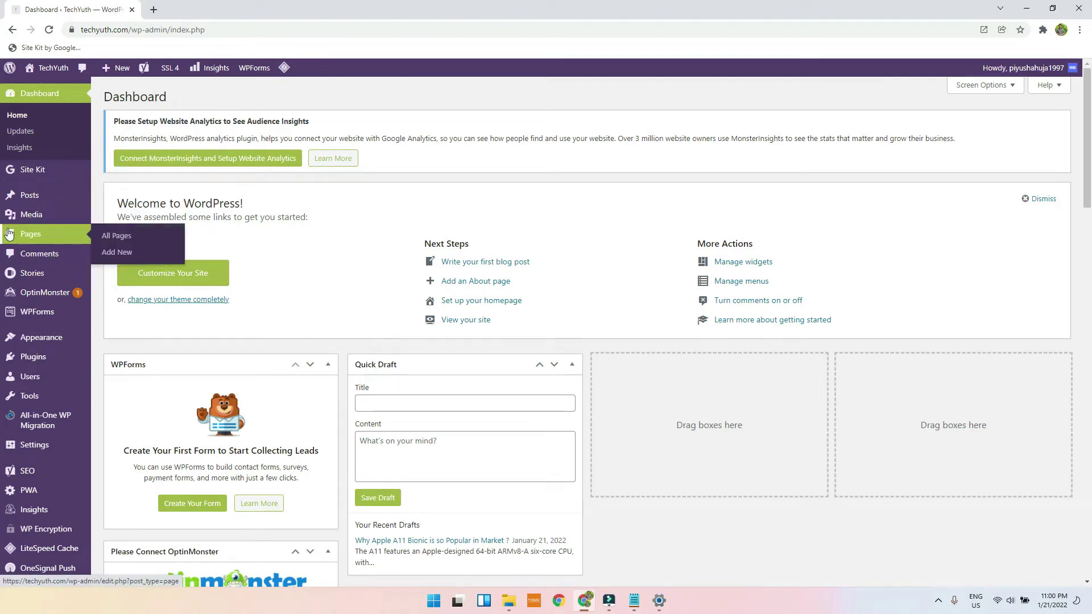
- Open All Pages from the admin sidebar to list the existing pages
{"action": "left_click", "coordinate": [31, 234]}
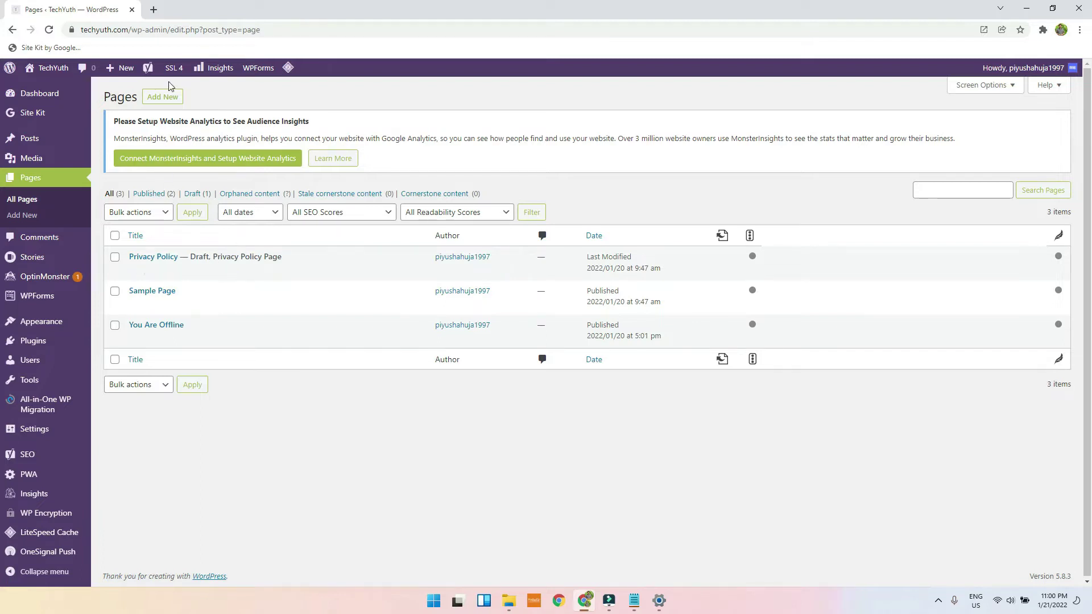
- Start a new page titled 'Contact'
{"action": "left_click", "coordinate": [156, 97]}
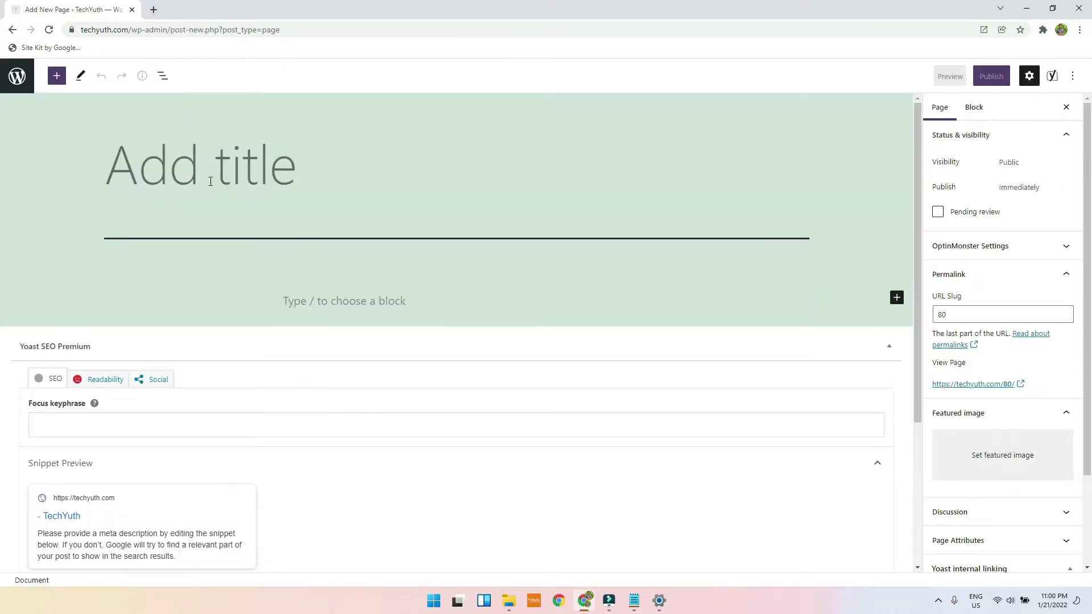
{"action": "type", "text": "Conta"}
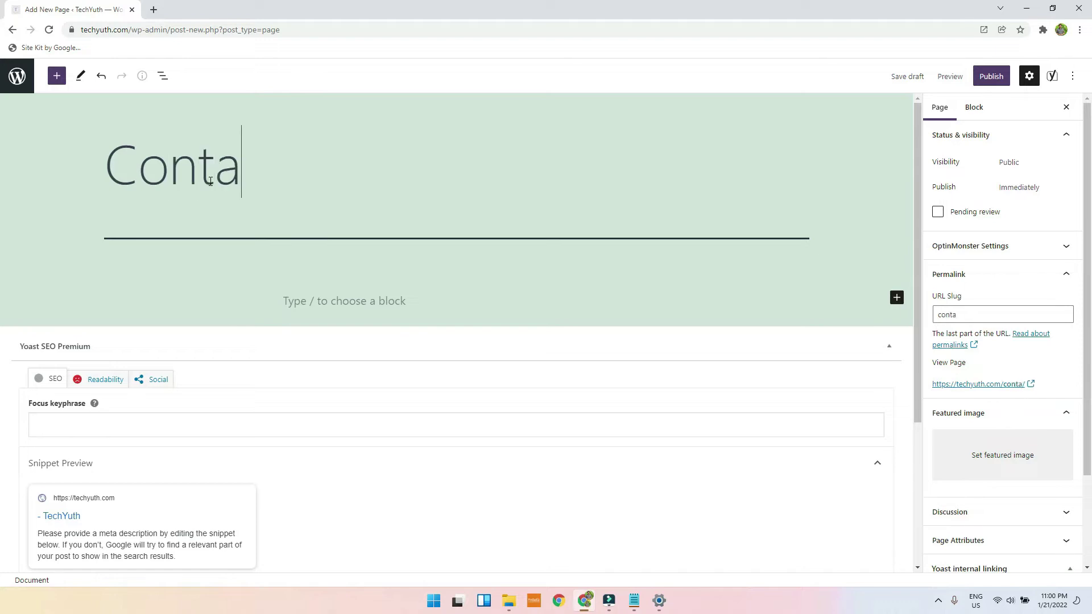
{"action": "type", "text": "ct"}
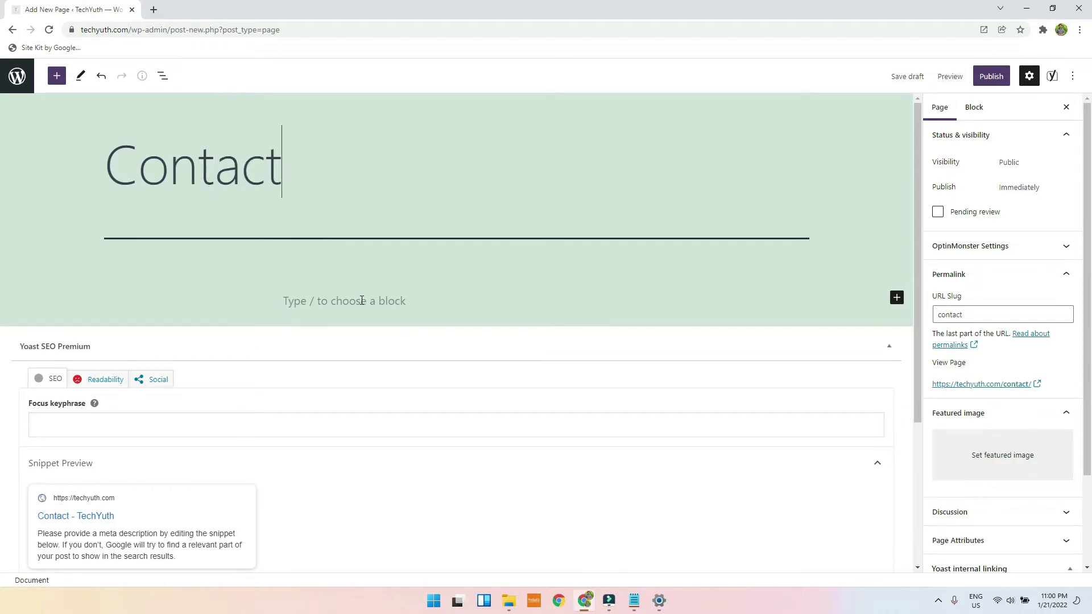
{"action": "left_click", "coordinate": [361, 299]}
{"action": "scroll", "coordinate": [421, 280], "scroll_direction": "down", "scroll_amount": 2}
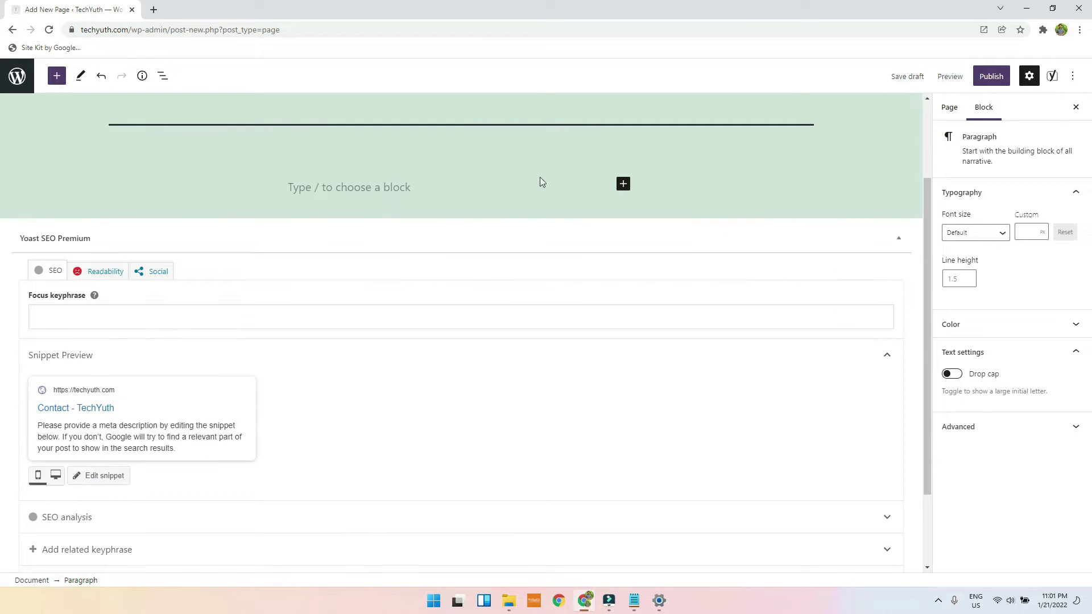
- Add an Image block holding the uploaded file T from Downloads
{"action": "left_click", "coordinate": [623, 184]}
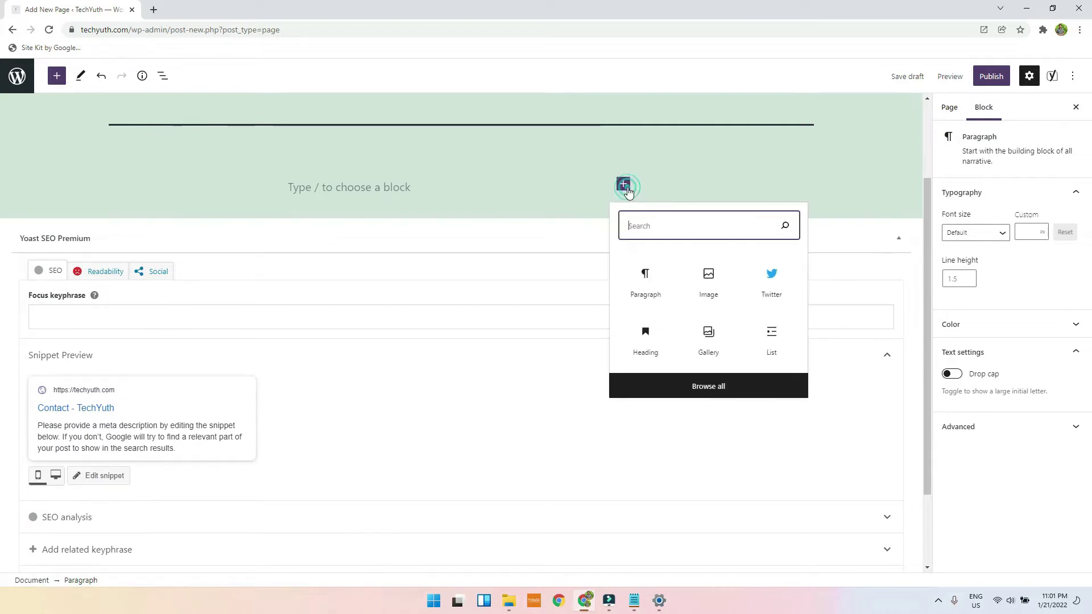
{"action": "left_click", "coordinate": [699, 266]}
{"action": "left_click", "coordinate": [318, 257]}
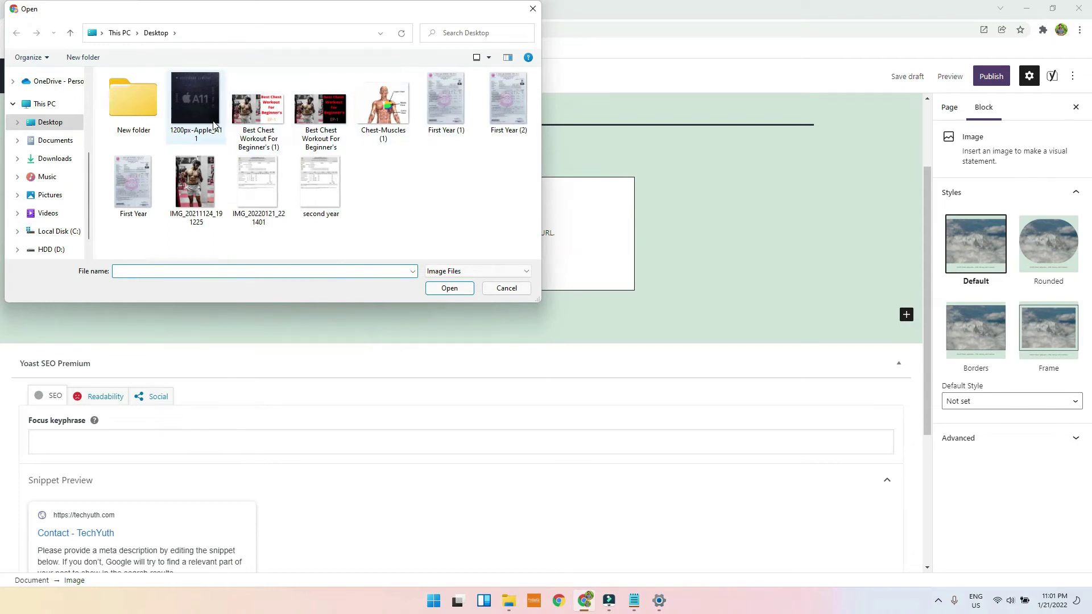
{"action": "left_click", "coordinate": [63, 159]}
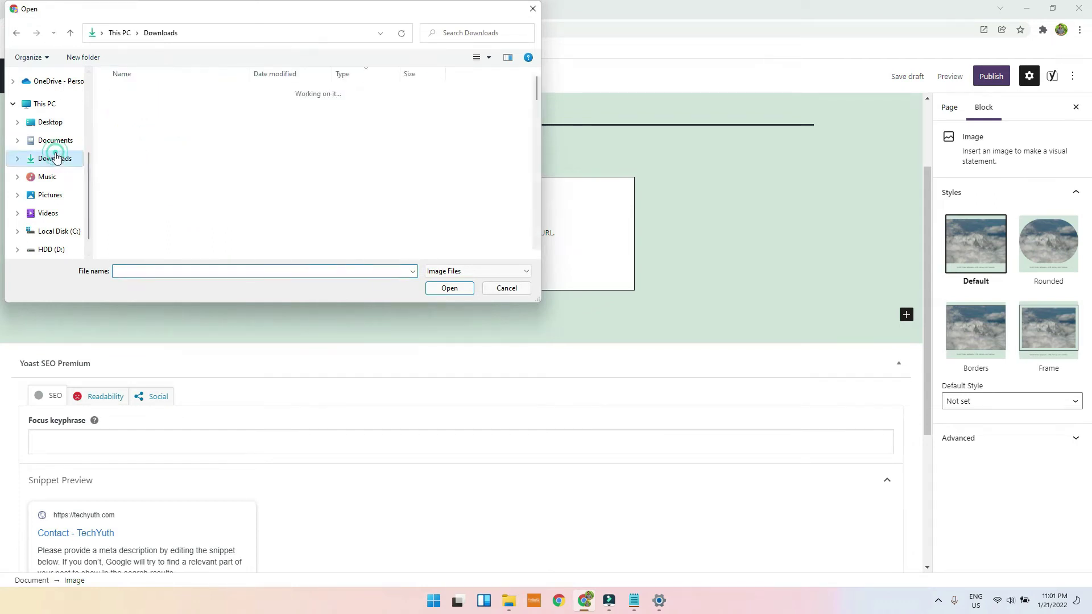
{"action": "left_click", "coordinate": [120, 108]}
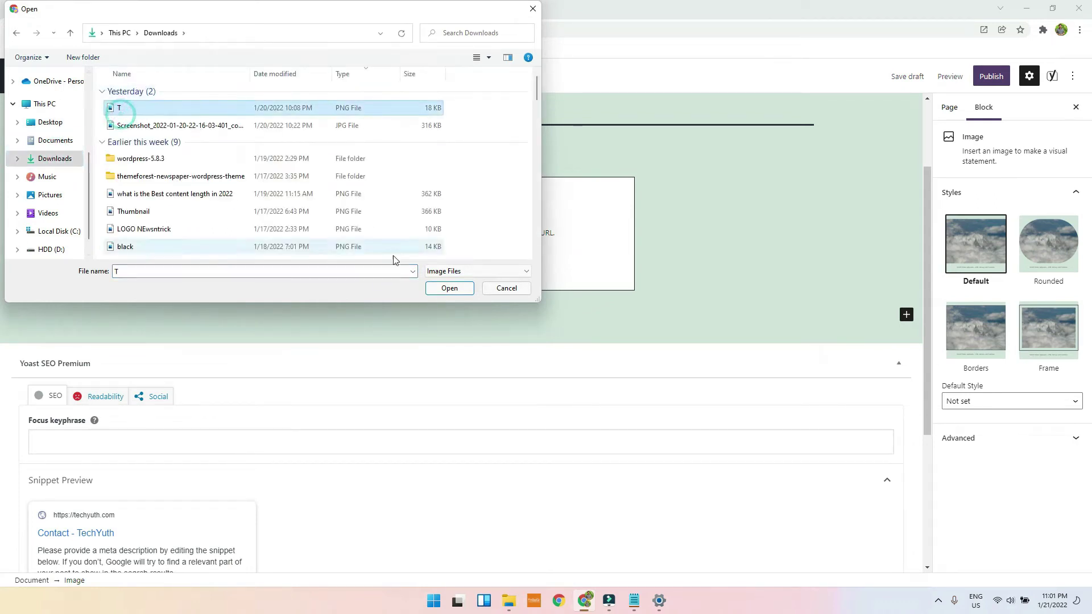
{"action": "left_click", "coordinate": [448, 288]}
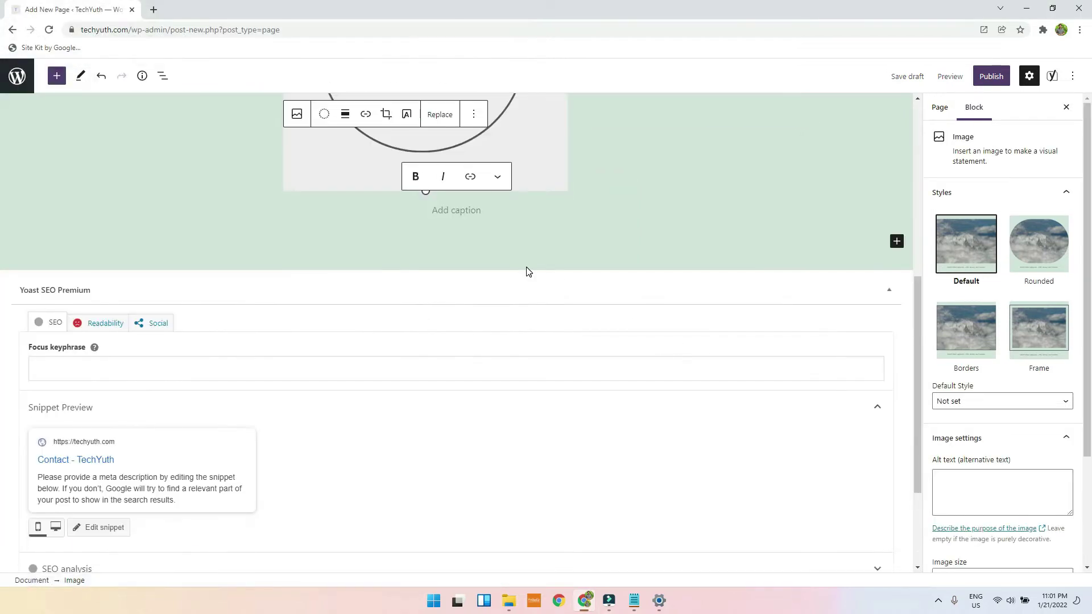
{"action": "scroll", "coordinate": [492, 227], "scroll_direction": "up", "scroll_amount": 4}
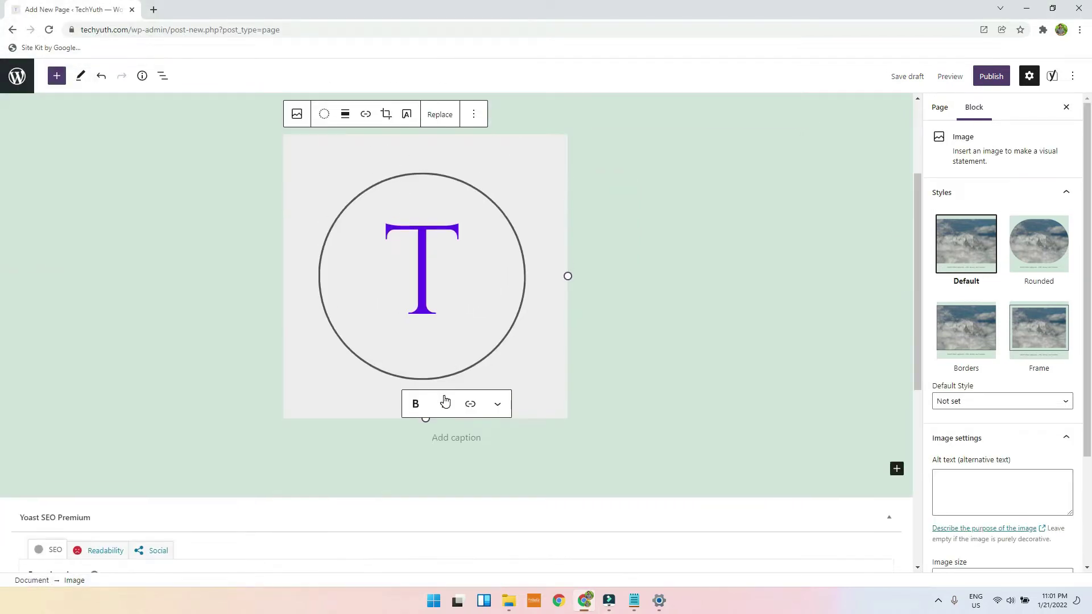
- Add the paragraph 'Techyuth is a Conpany which provide...' under the image and start publishing
{"action": "left_click", "coordinate": [435, 473]}
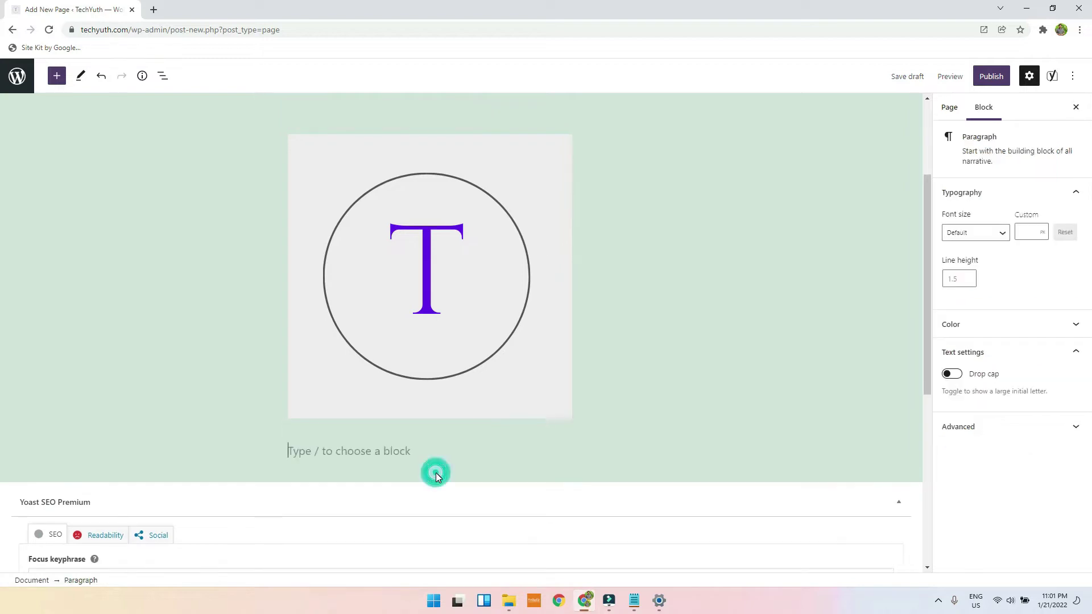
{"action": "type", "text": "Tech"}
{"action": "type", "text": "yuth"}
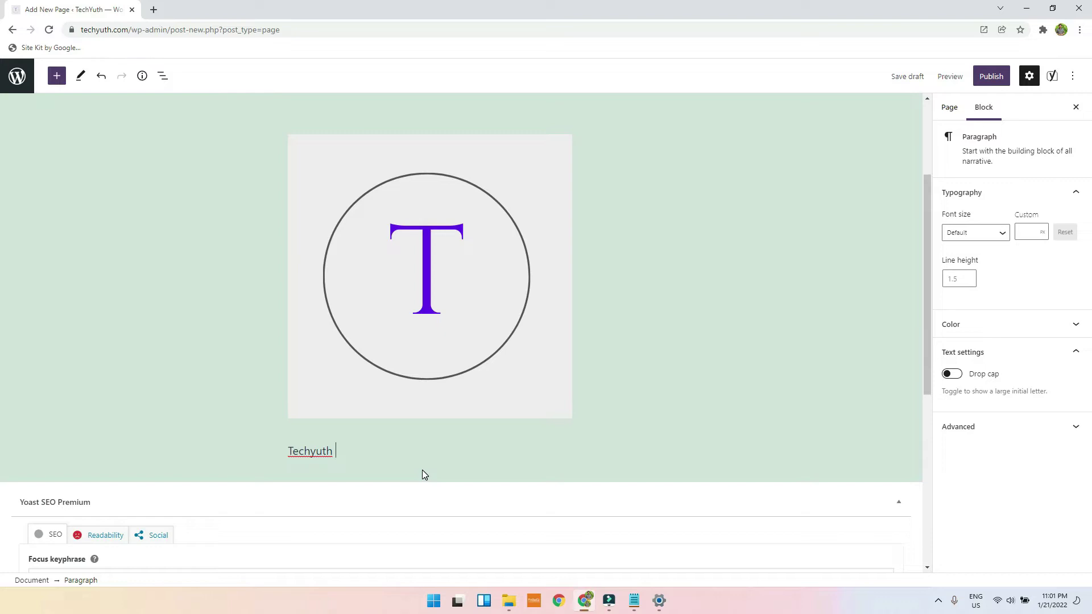
{"action": "type", "text": "is "}
{"action": "type", "text": "a Con"}
{"action": "type", "text": "pany which pro"}
{"action": "type", "text": "v"}
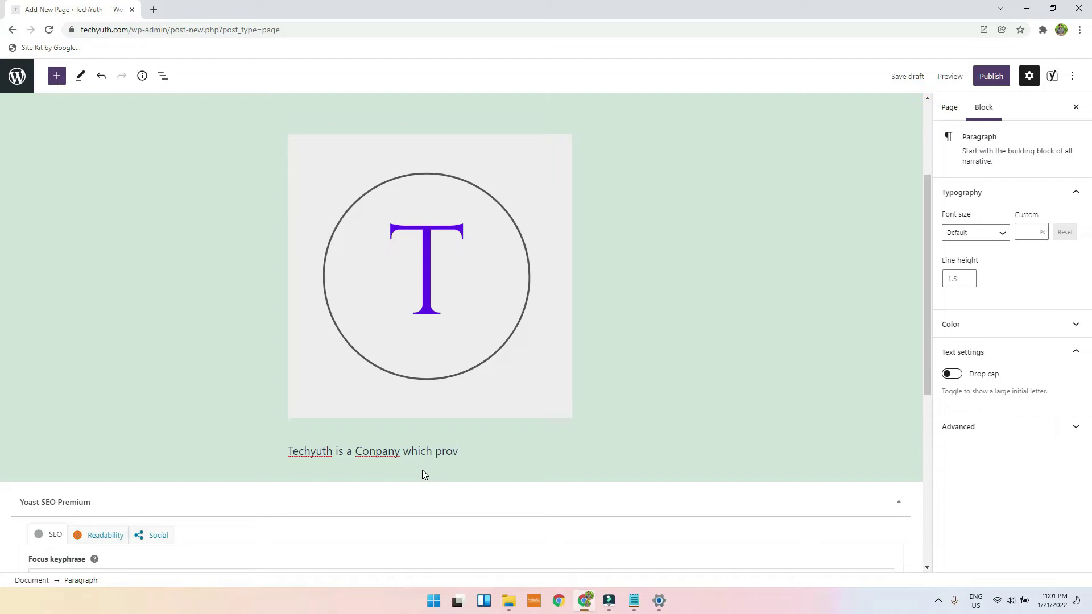
{"action": "type", "text": "ide"}
{"action": "type", "text": " ......"}
{"action": "type", "text": "................................."}
{"action": "type", "text": "........................."}
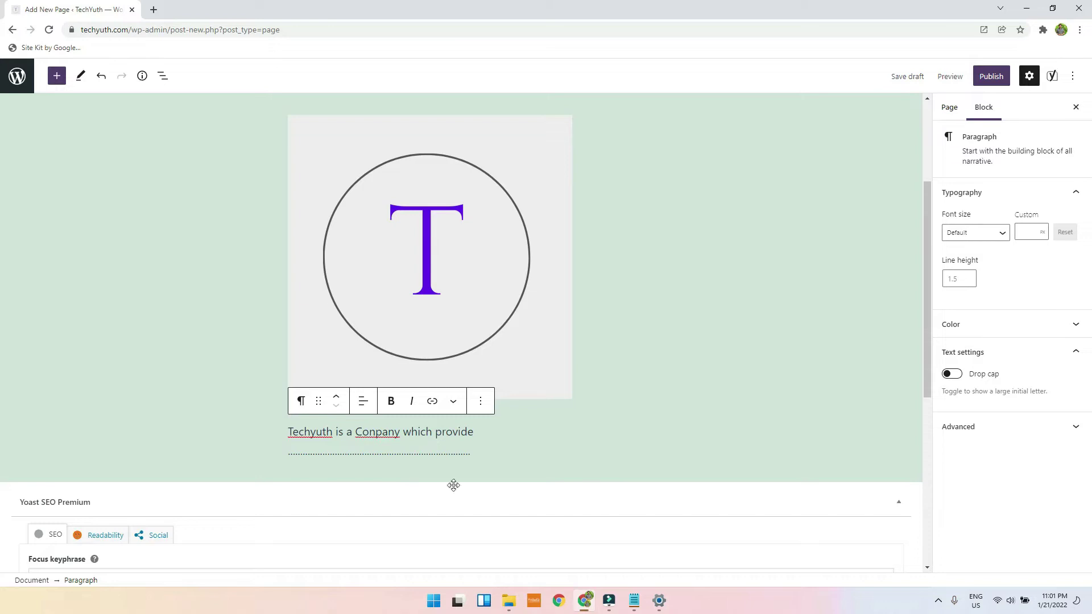
{"action": "scroll", "coordinate": [490, 276], "scroll_direction": "down", "scroll_amount": 5}
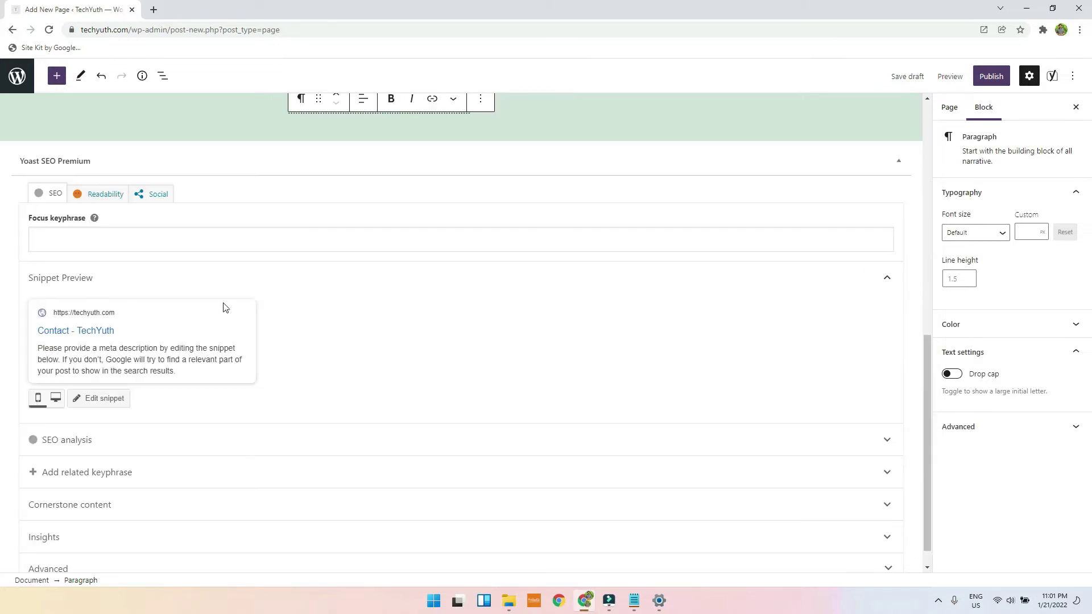
{"action": "scroll", "coordinate": [80, 392], "scroll_direction": "down", "scroll_amount": 1}
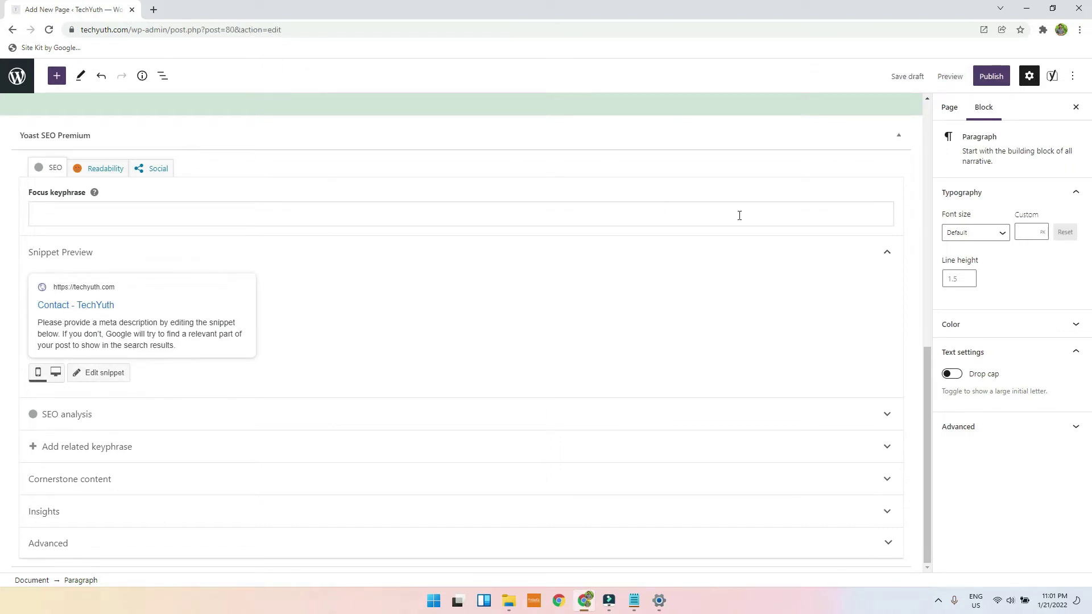
{"action": "scroll", "coordinate": [794, 464], "scroll_direction": "up", "scroll_amount": 2}
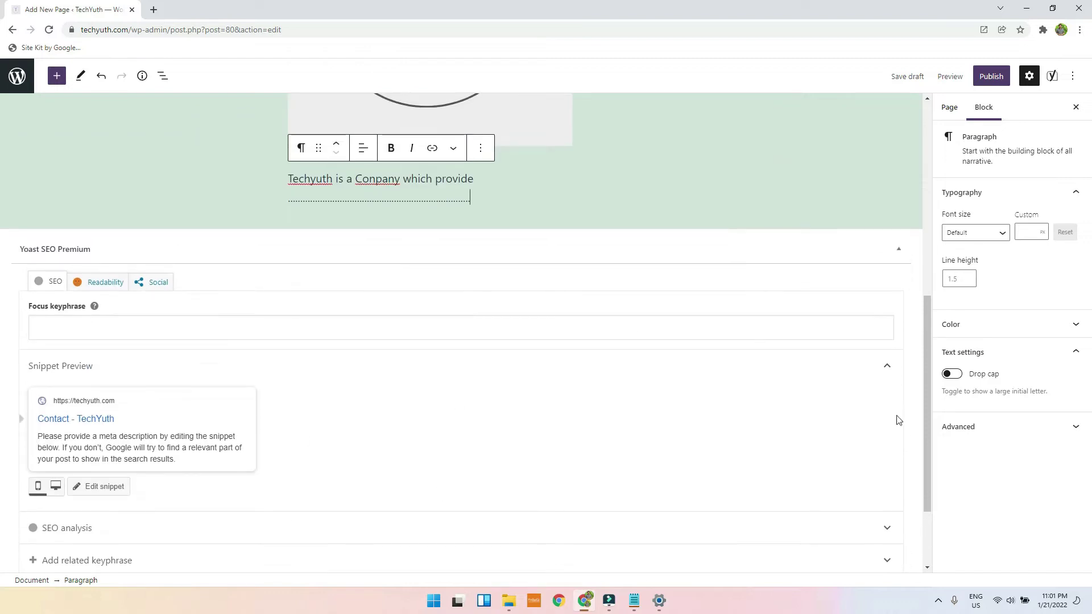
{"action": "scroll", "coordinate": [897, 420], "scroll_direction": "up", "scroll_amount": 4}
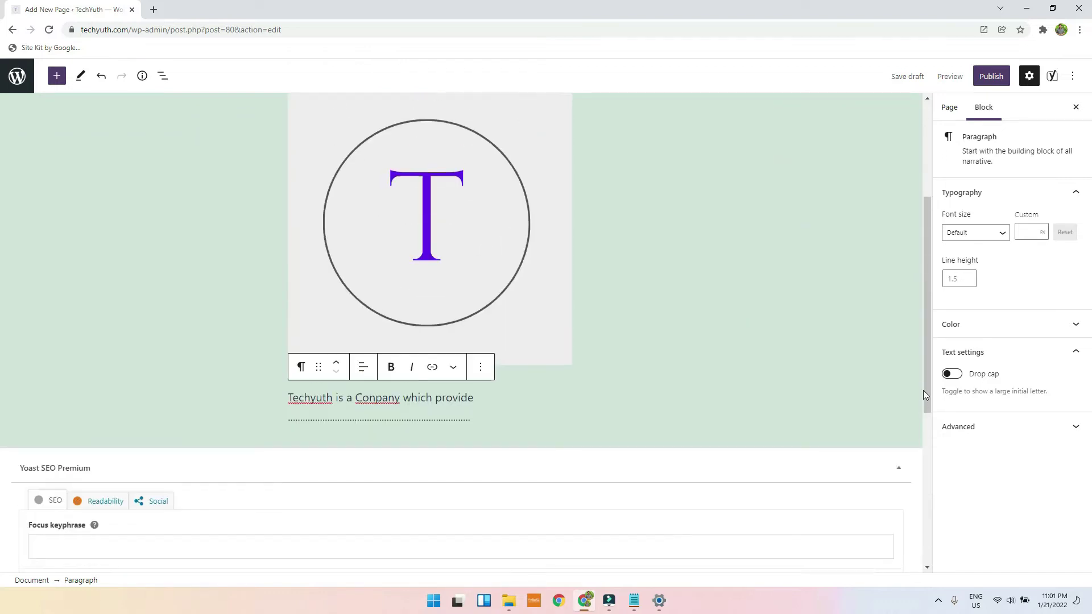
{"action": "left_click", "coordinate": [1000, 77]}
- Confirm publishing the Contact page and return to the Pages list
{"action": "left_click", "coordinate": [978, 76]}
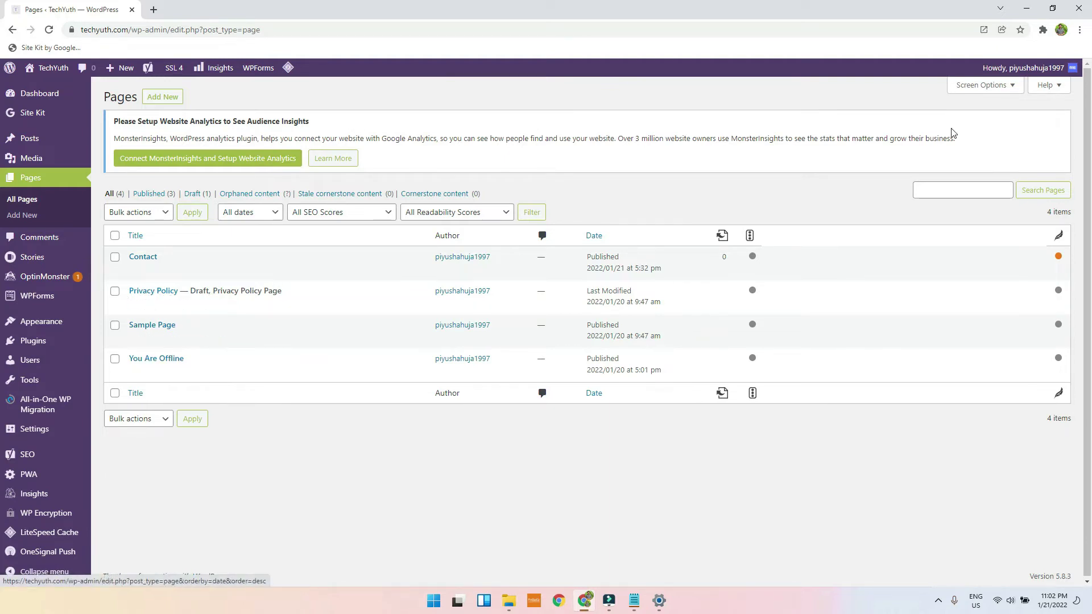
{"action": "left_click", "coordinate": [159, 98]}
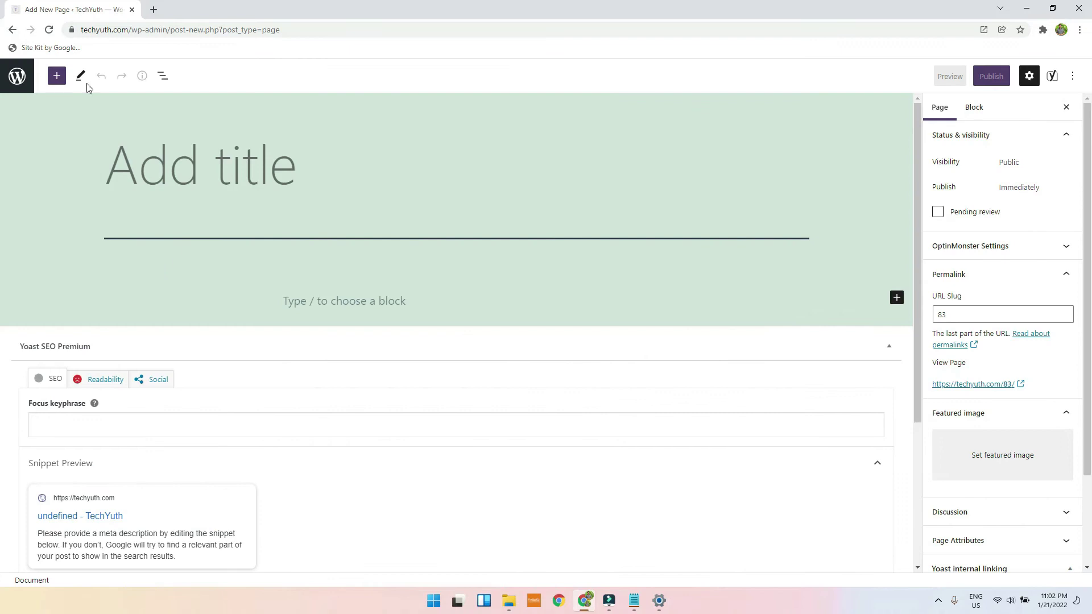
{"action": "left_click", "coordinate": [17, 75]}
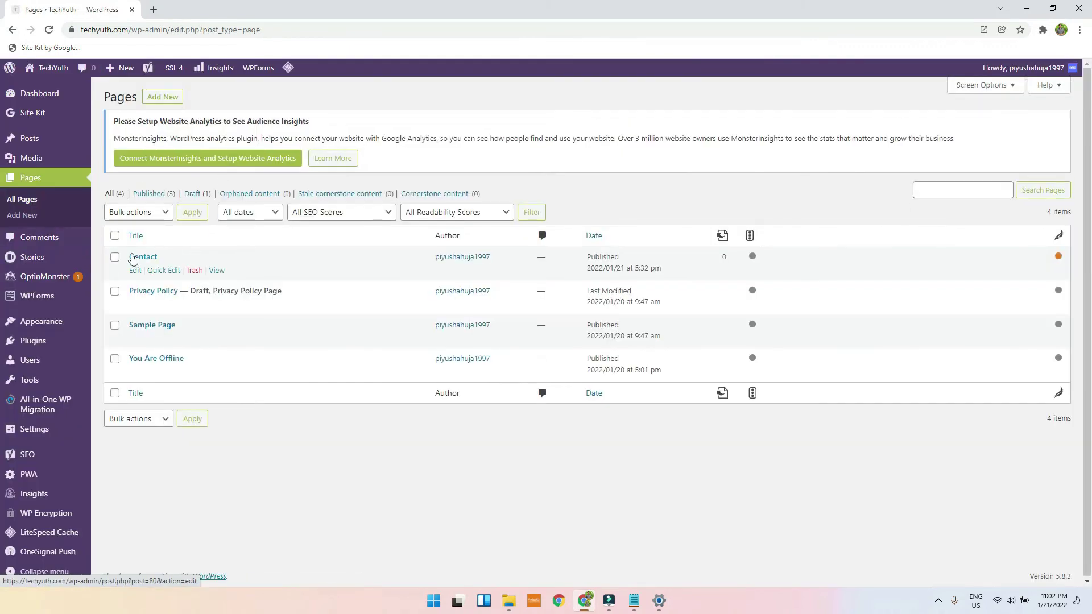
- Retitle the Contact page to 'About' and update it
{"action": "left_click", "coordinate": [135, 270]}
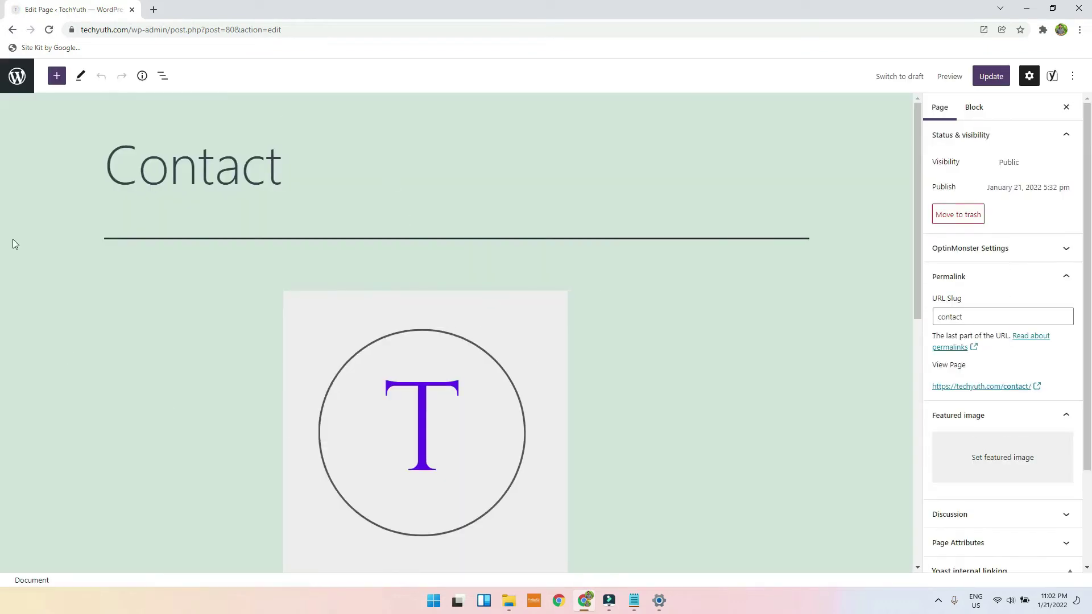
{"action": "double_click", "coordinate": [185, 166]}
{"action": "type", "text": "A"}
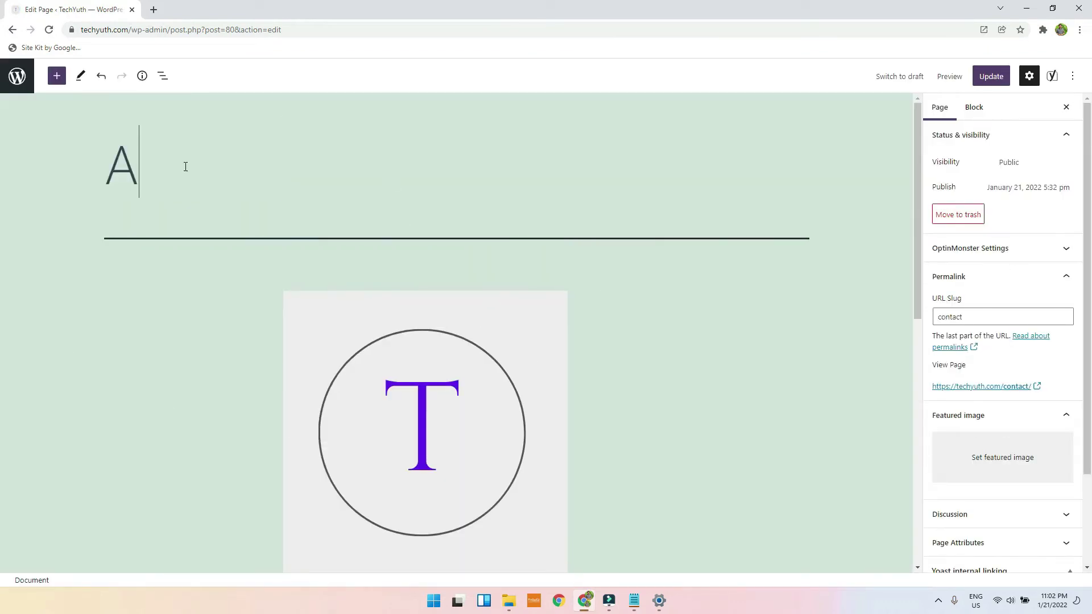
{"action": "type", "text": "bout"}
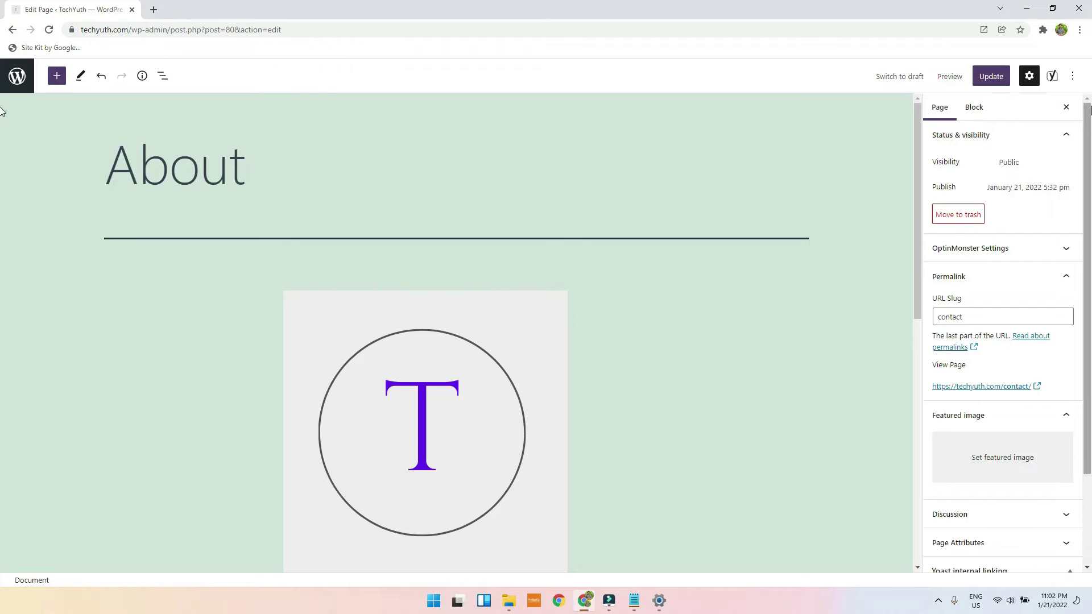
{"action": "left_click", "coordinate": [991, 76]}
{"action": "scroll", "coordinate": [576, 425], "scroll_direction": "down", "scroll_amount": 4}
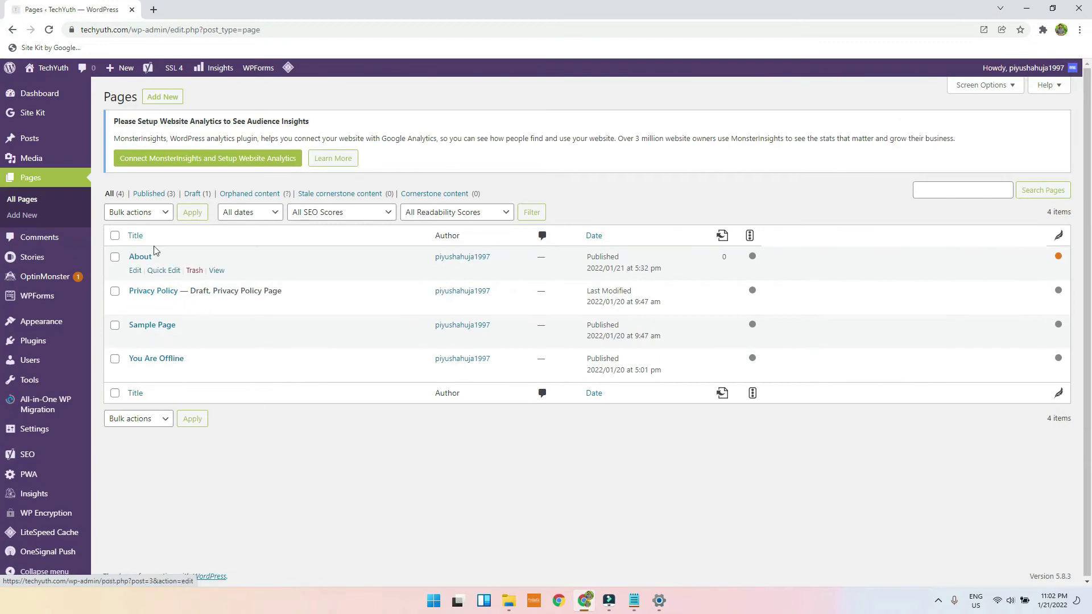
- Create a new page titled 'Contact' with an intro line and phone number 0030915
{"action": "left_click", "coordinate": [163, 97]}
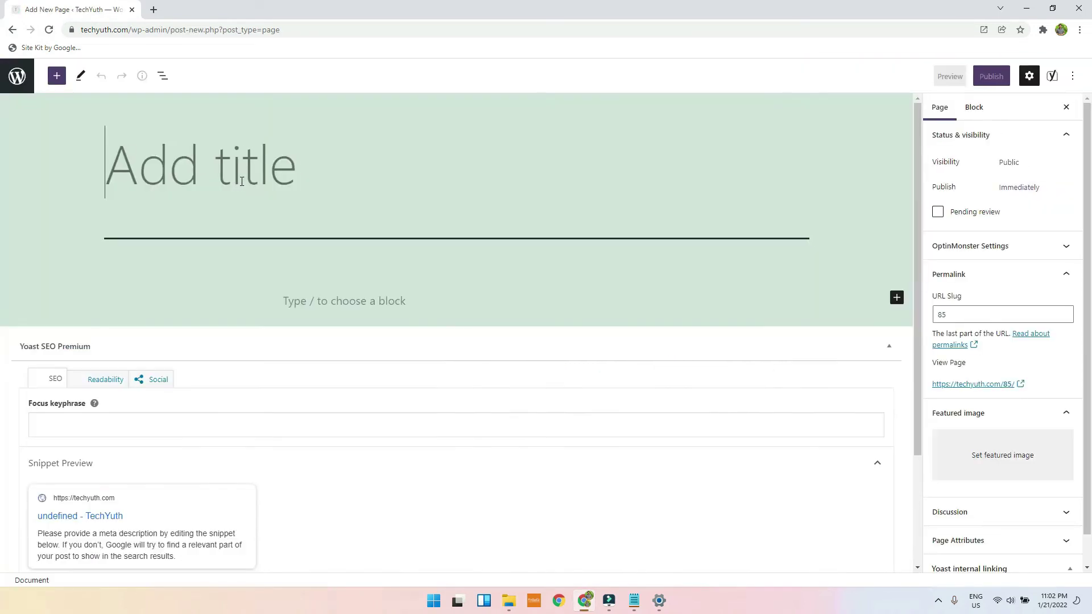
{"action": "type", "text": "Con"}
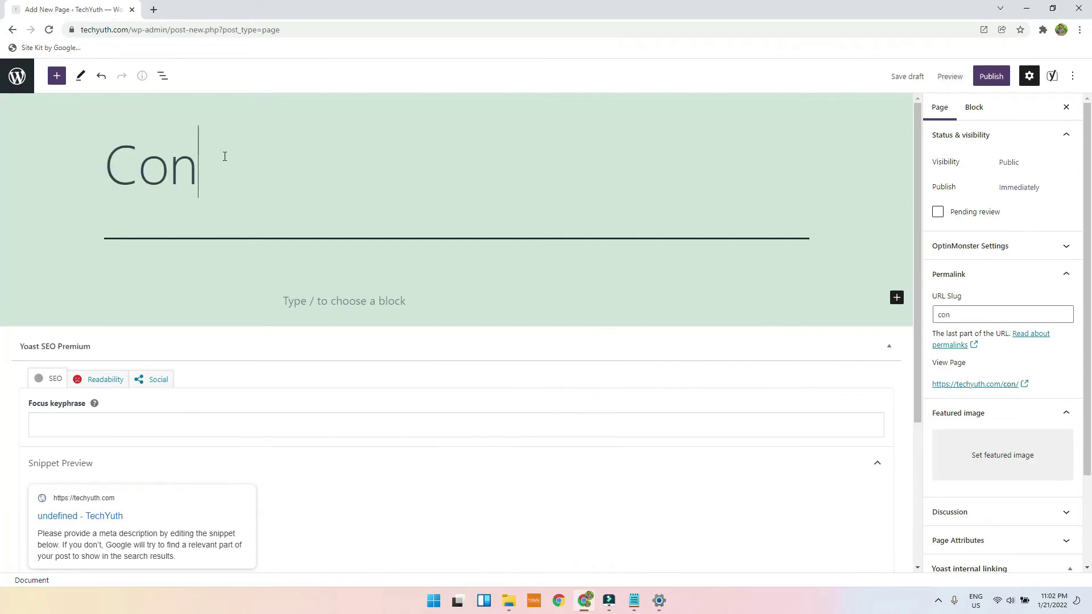
{"action": "type", "text": "tact"}
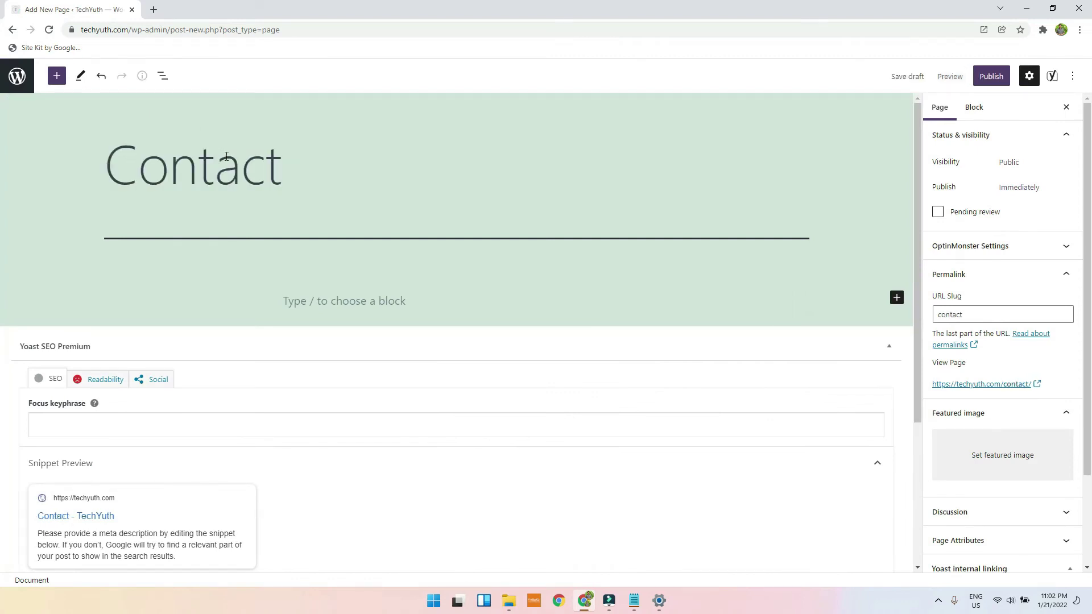
{"action": "left_click", "coordinate": [416, 298]}
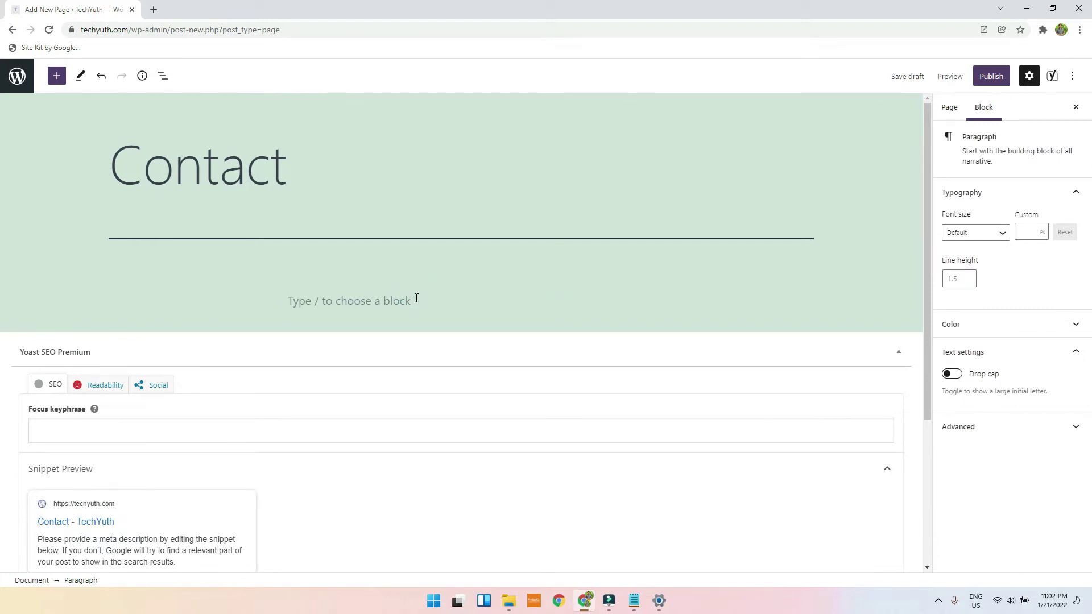
{"action": "type", "text": "I"}
{"action": "type", "text": " Wan"}
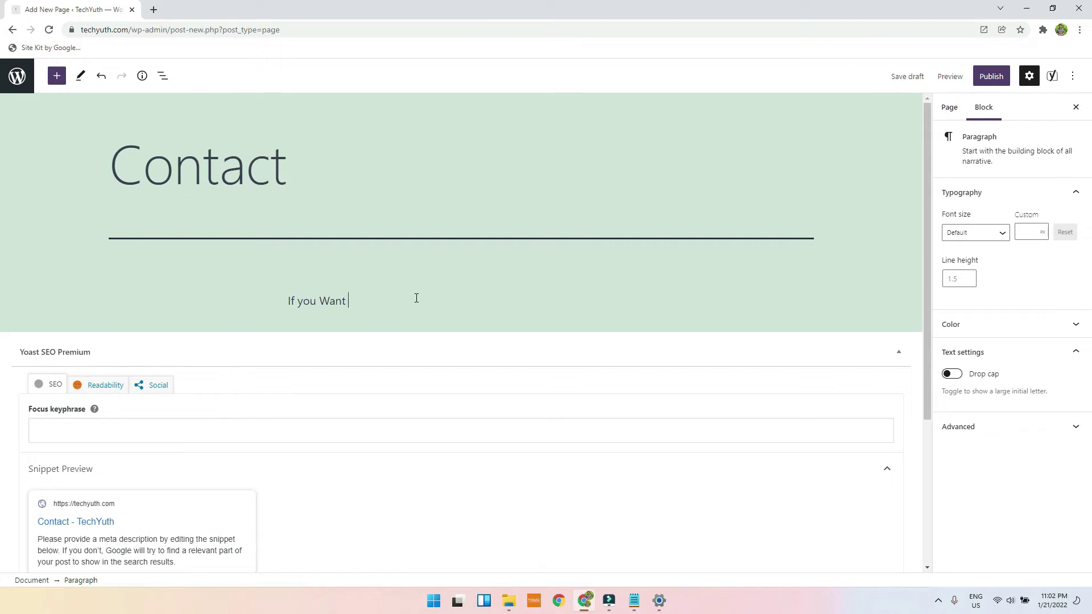
{"action": "type", "text": "to Cont"}
{"action": "type", "text": "act w"}
{"action": "type", "text": "tg"}
{"action": "type", "text": "US -"}
{"action": "key", "text": "Return"}
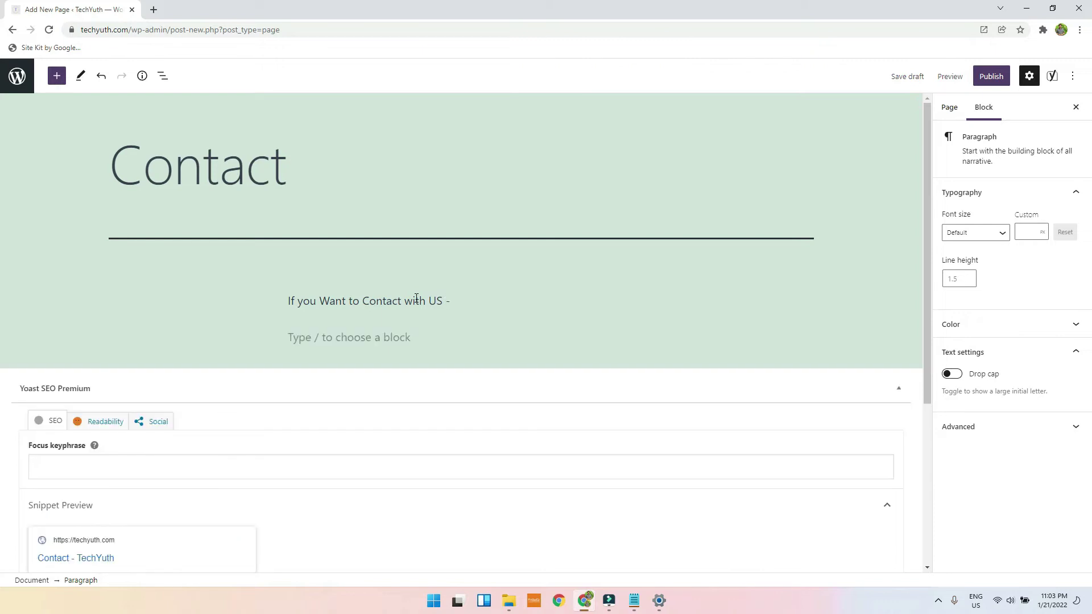
{"action": "type", "text": "Pho"}
{"action": "type", "text": "ne no . - 70"}
{"action": "type", "text": "0030915"}
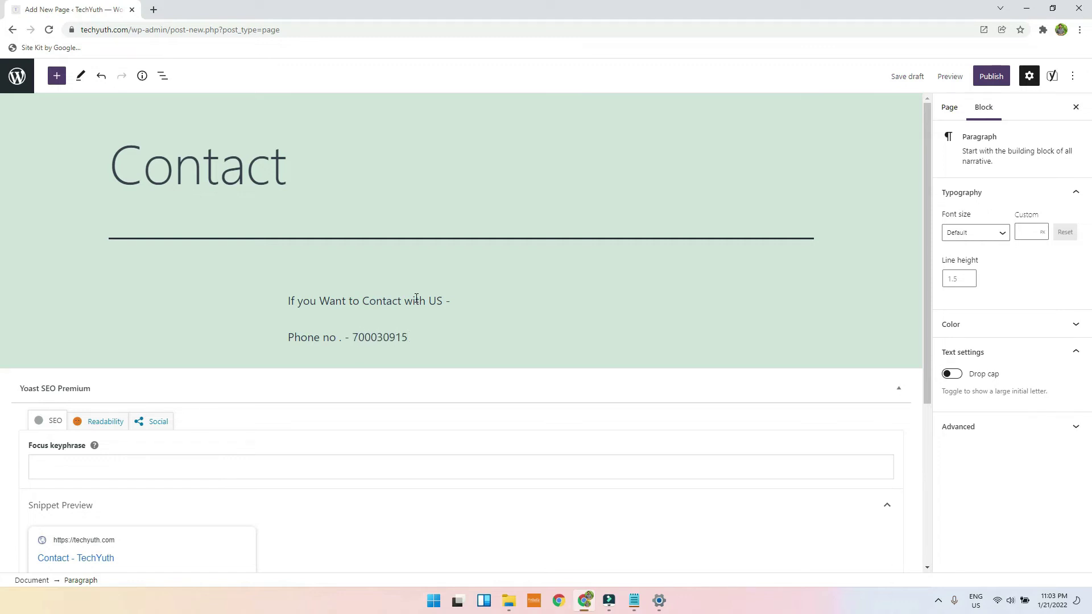
{"action": "key", "text": "Return"}
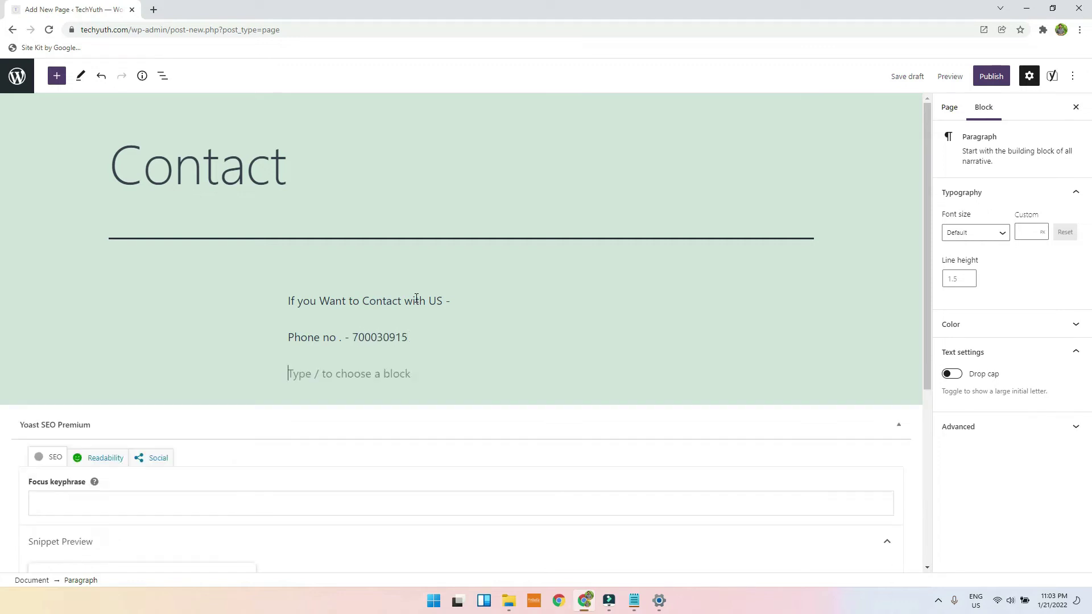
{"action": "type", "text": "Gmail"}
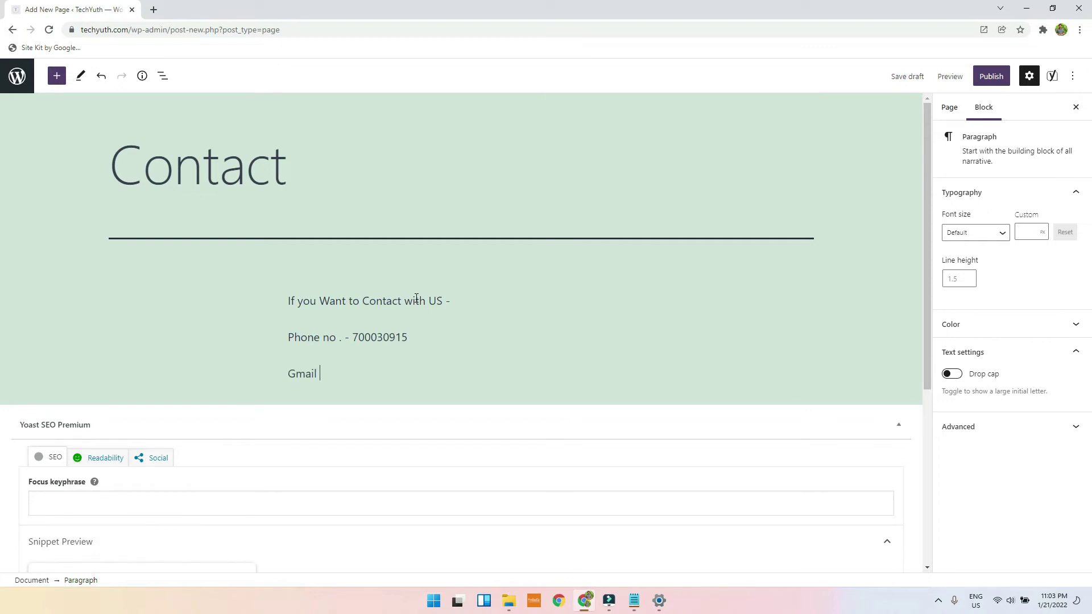
{"action": "key", "text": "Return"}
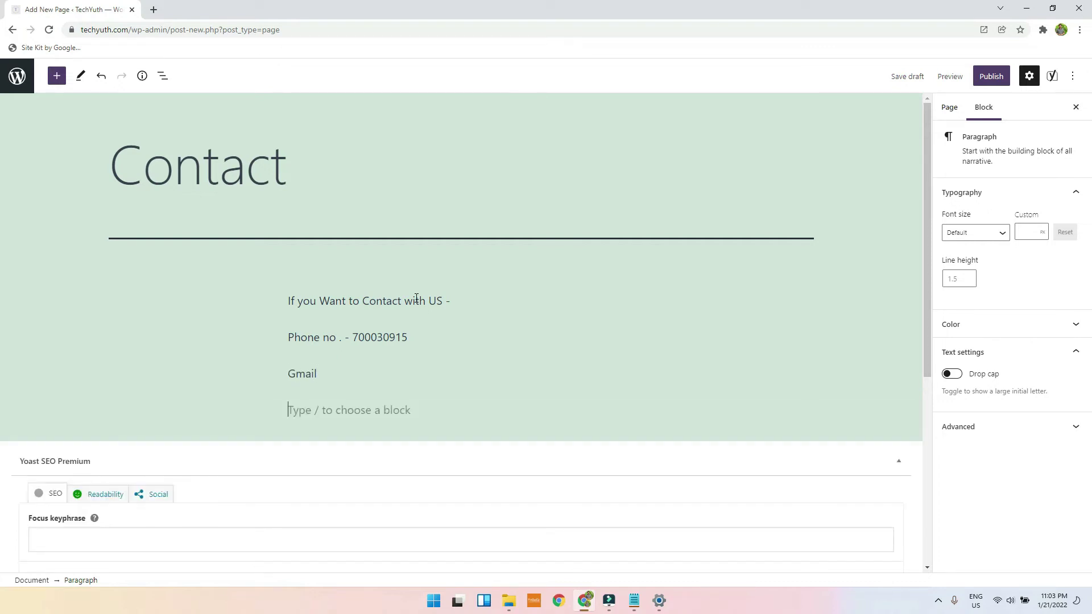
{"action": "key", "text": "BackSpace"}
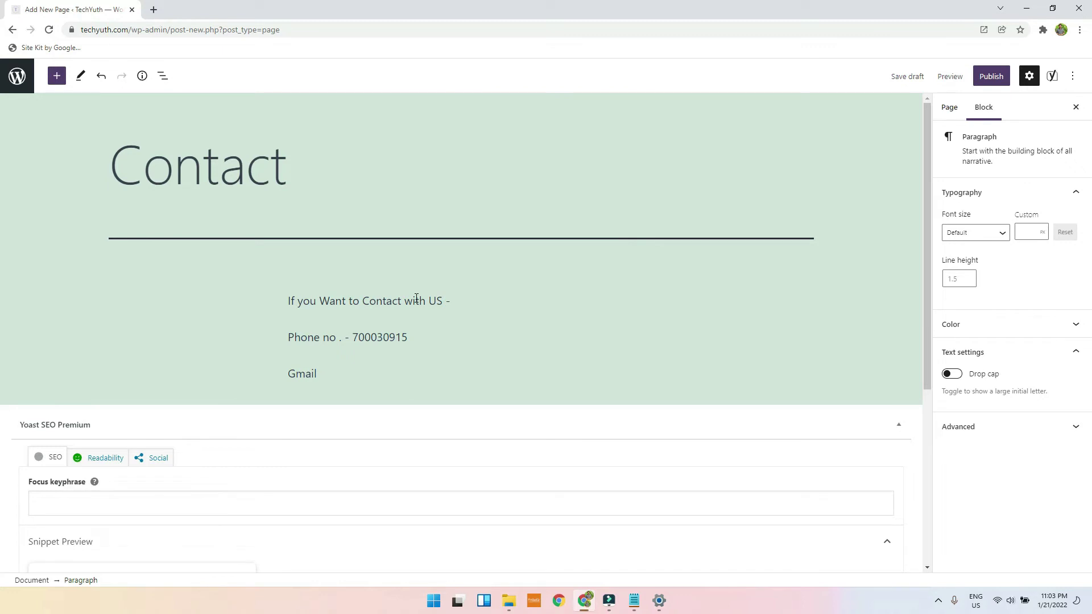
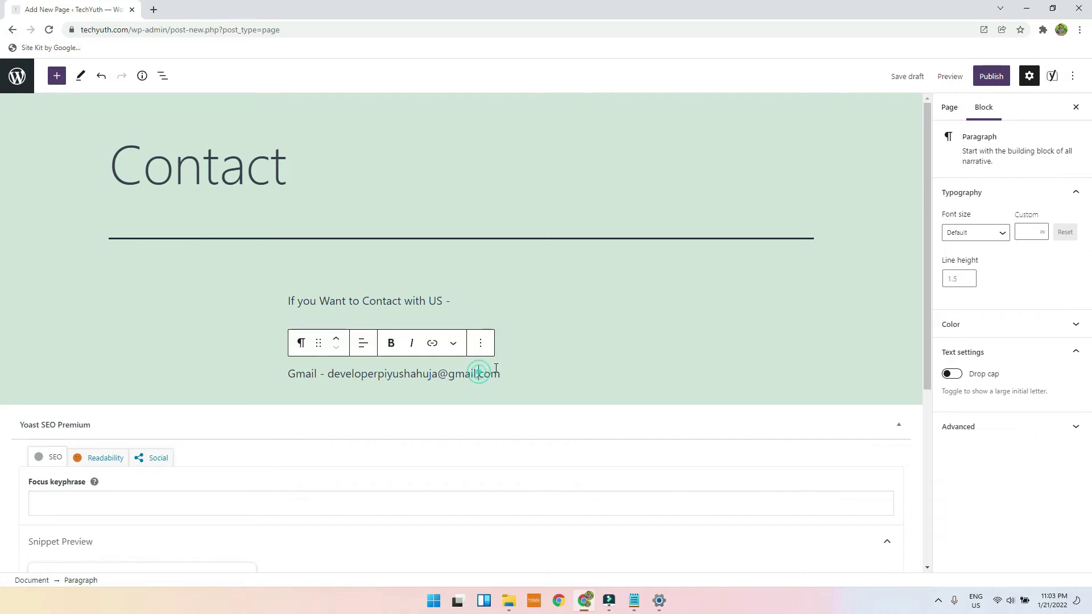
{"action": "key", "text": "Return"}
{"action": "mouse_move", "coordinate": [282, 366]}
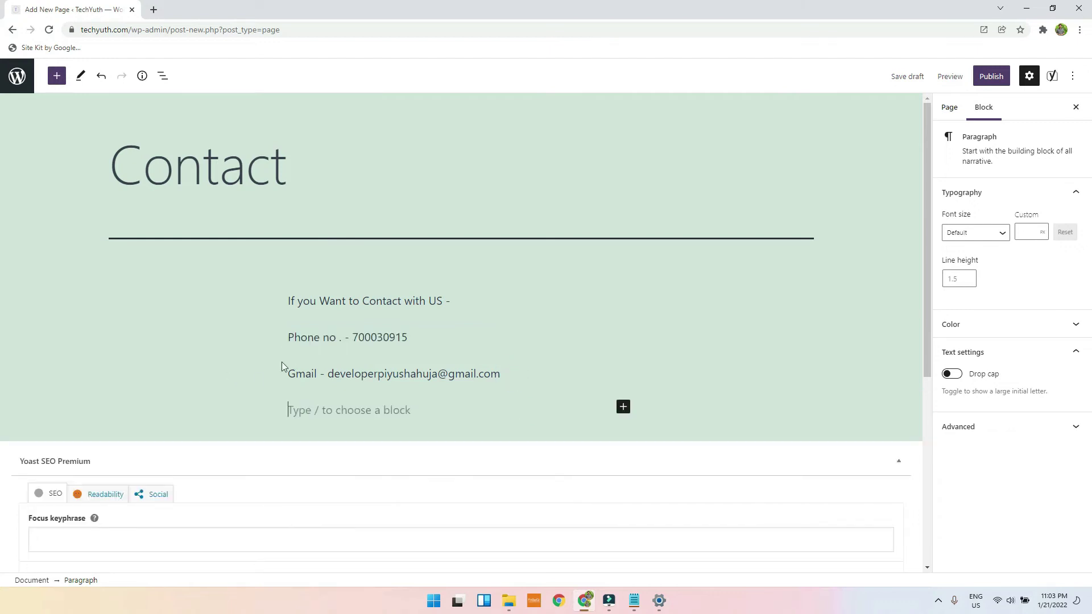
{"action": "key", "text": "ctrl+s"}
{"action": "type", "text": "Ad"}
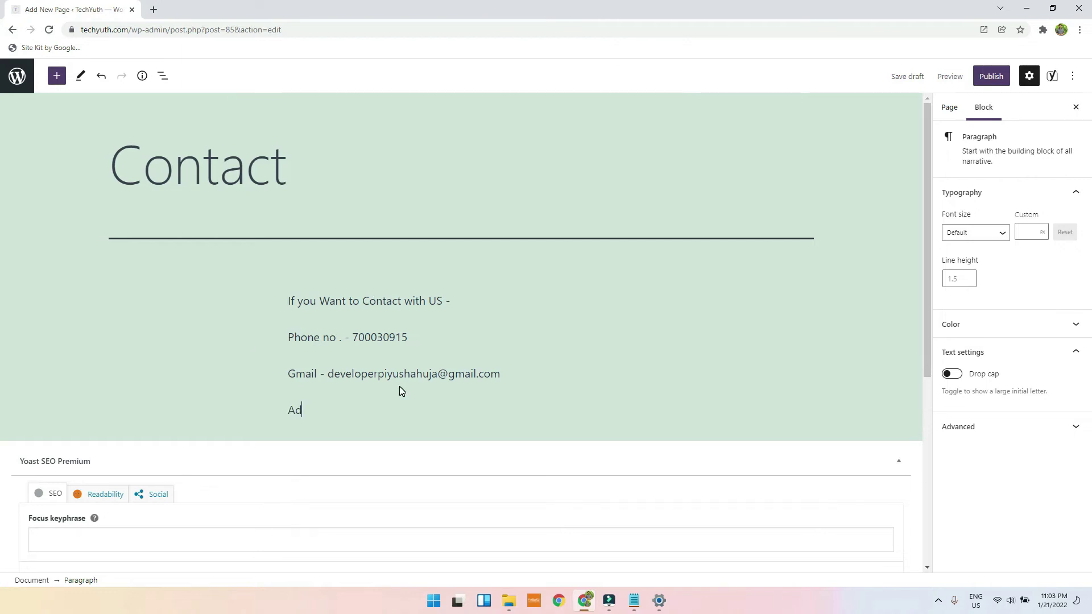
{"action": "type", "text": "dress"}
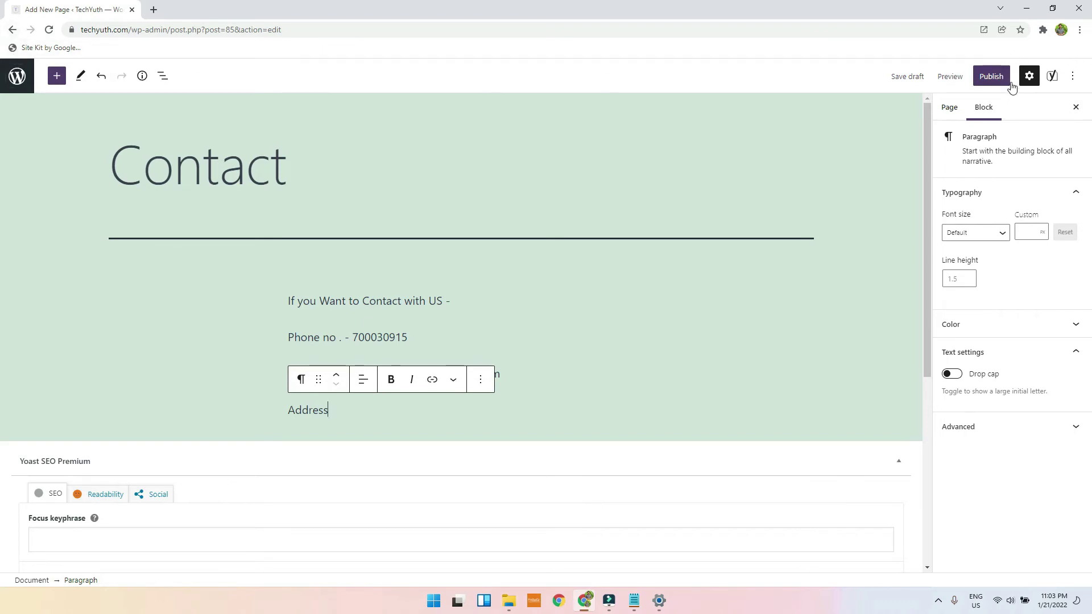
{"action": "left_click", "coordinate": [995, 76]}
{"action": "left_click", "coordinate": [976, 76]}
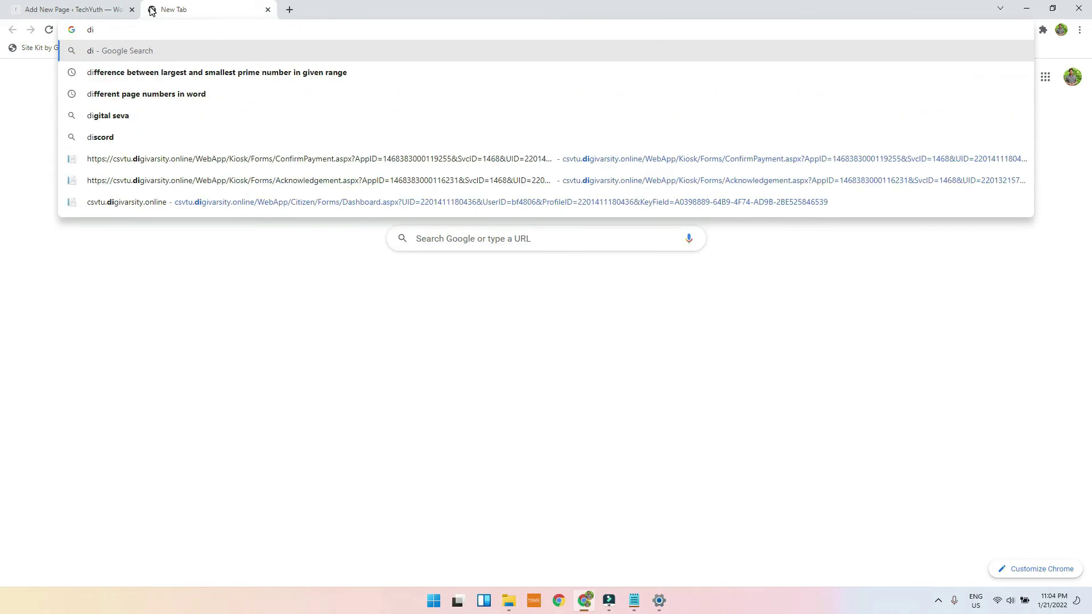
- Search for and open the Disclaimer Generator website
{"action": "type", "text": "sc"}
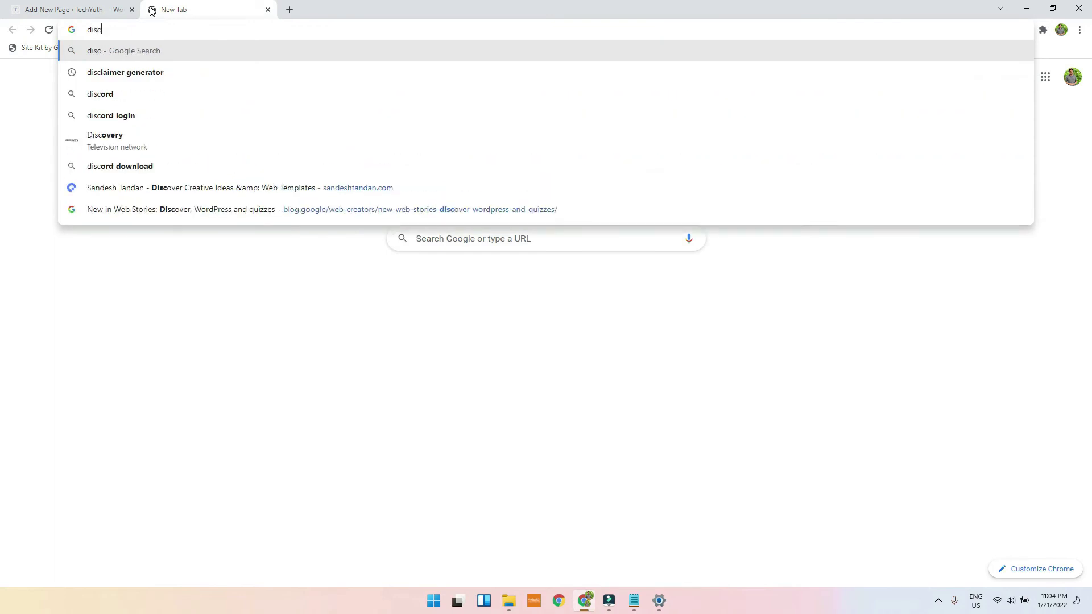
{"action": "key", "text": "Down"}
{"action": "key", "text": "Return"}
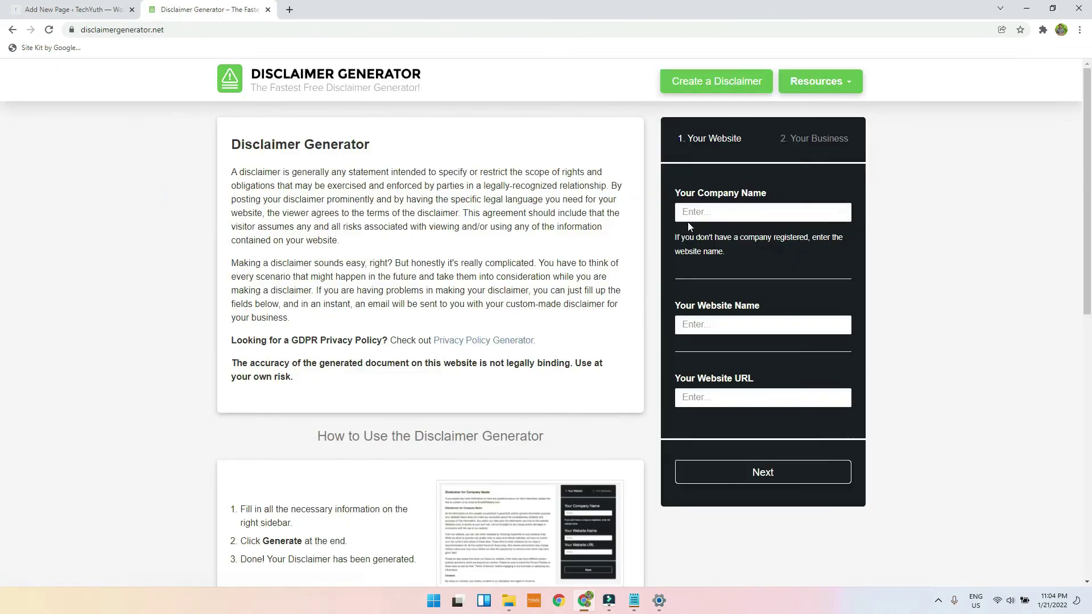
{"action": "left_click", "coordinate": [691, 219]}
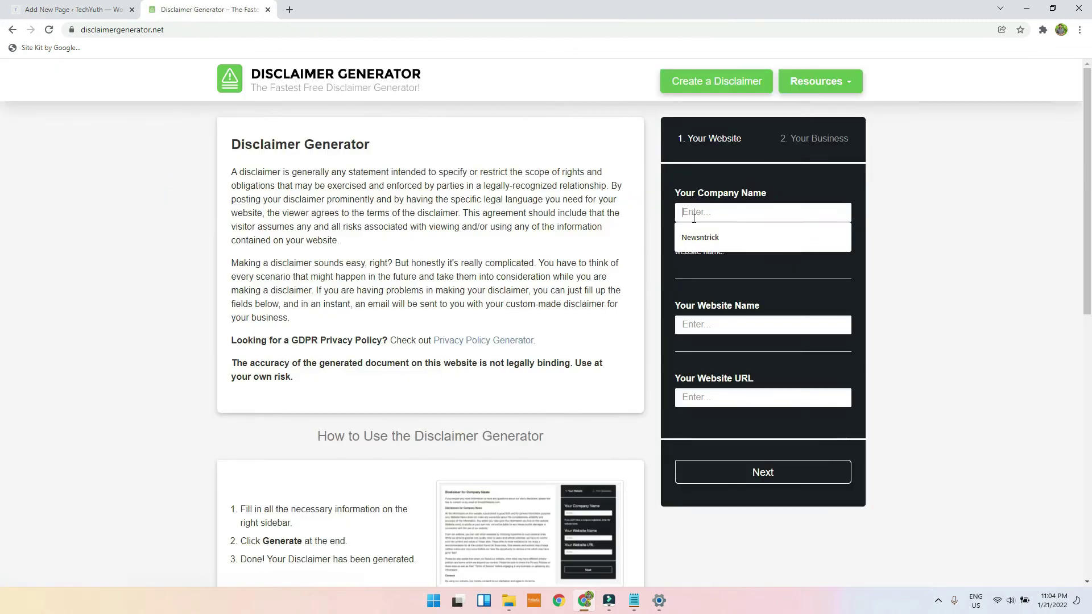
{"action": "type", "text": "Tef"}
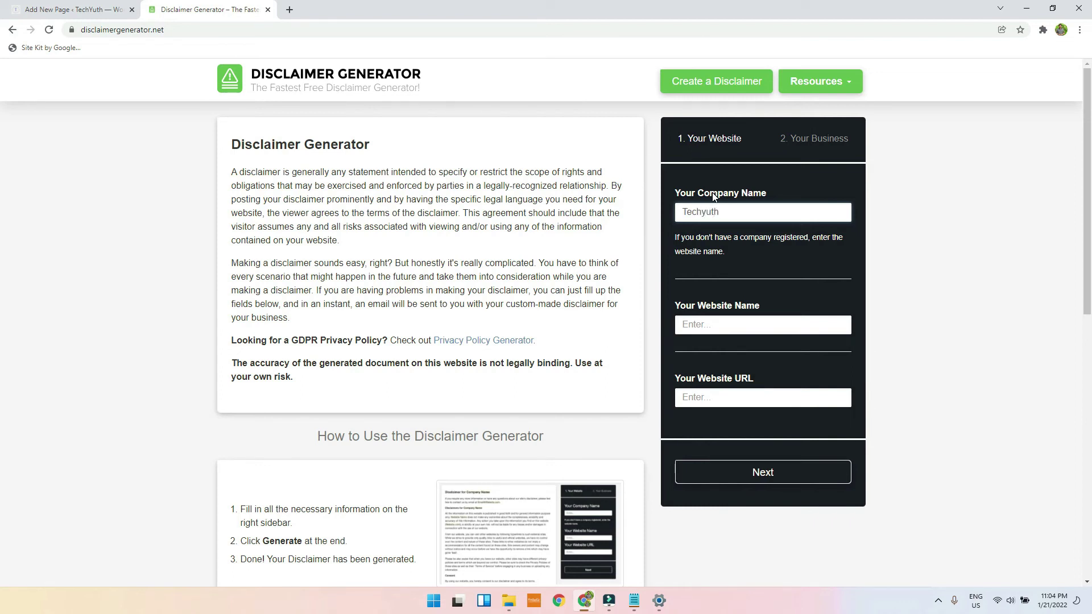
{"action": "double_click", "coordinate": [705, 211]}
{"action": "key", "text": "ctrl+c"}
{"action": "left_click", "coordinate": [697, 324]}
{"action": "key", "text": "ctrl+v"}
{"action": "left_click", "coordinate": [711, 392]}
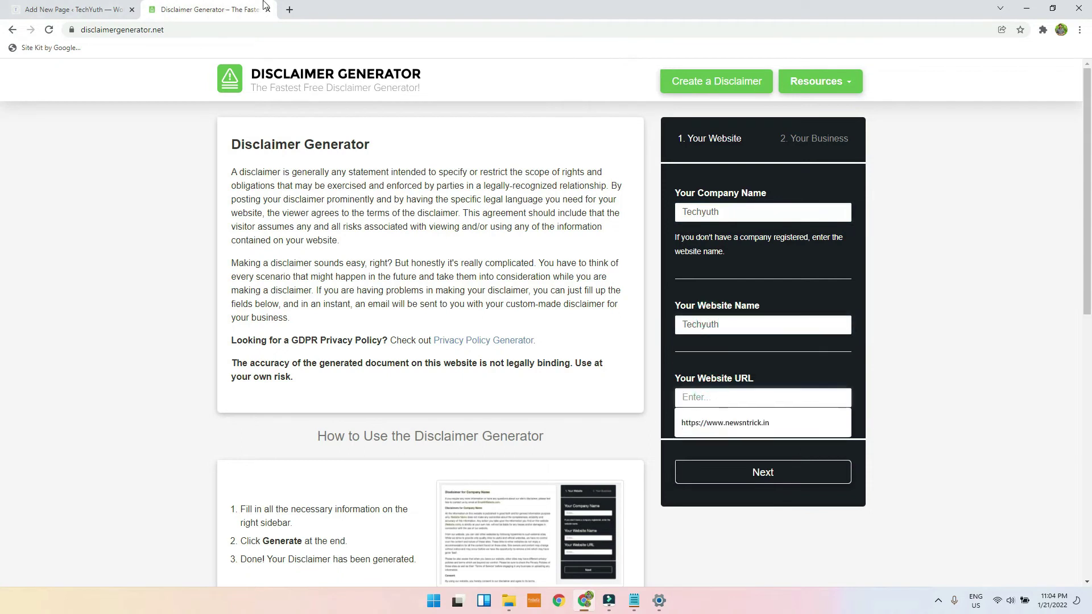
{"action": "left_click", "coordinate": [710, 421]}
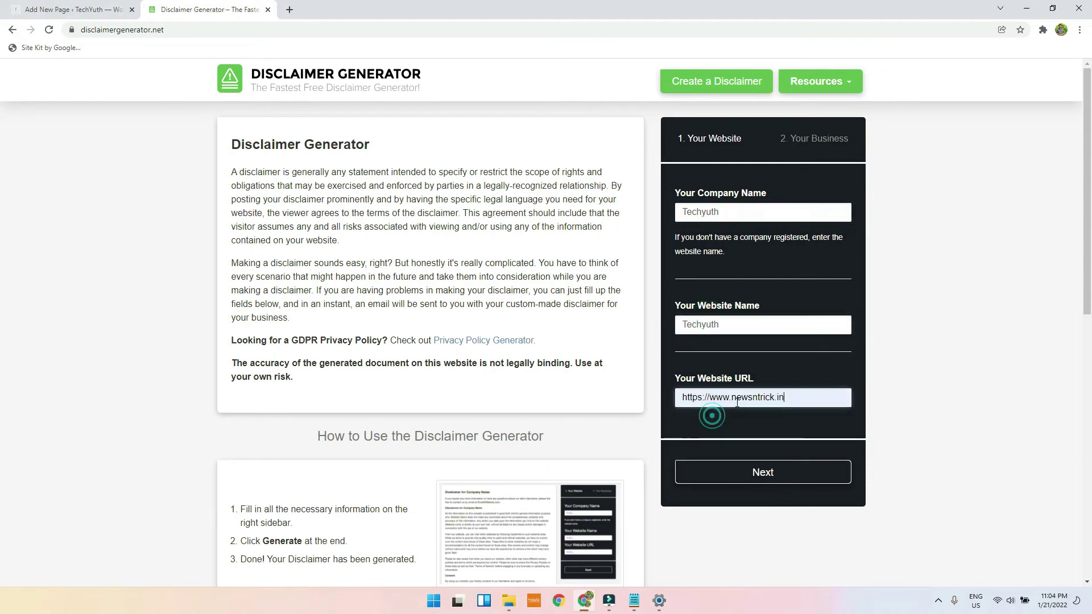
{"action": "left_click_drag", "start_coordinate": [785, 397], "coordinate": [709, 397]}
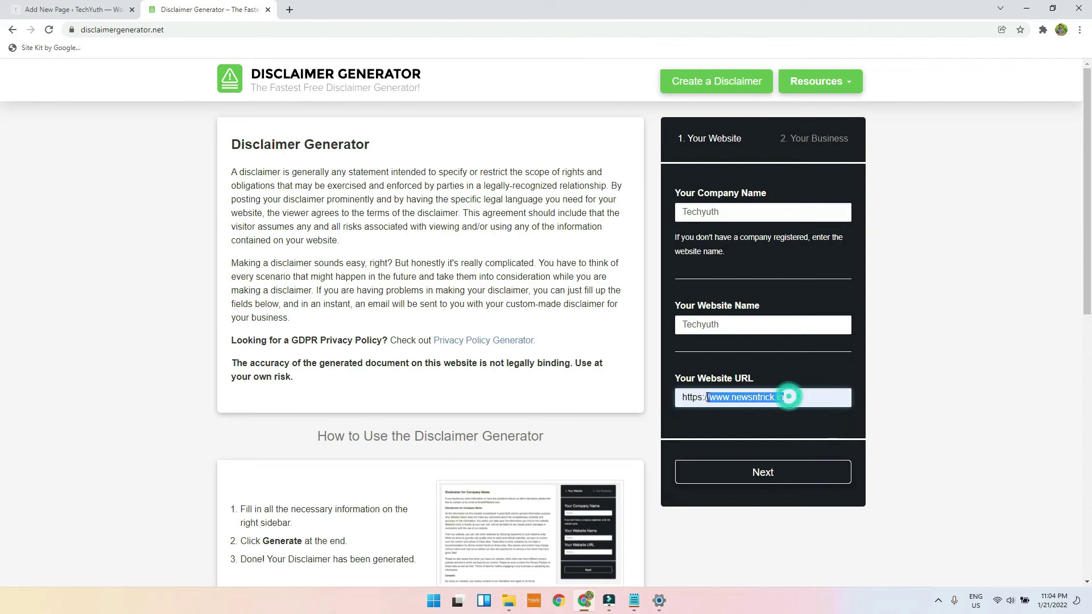
{"action": "key", "text": "ctrl+v"}
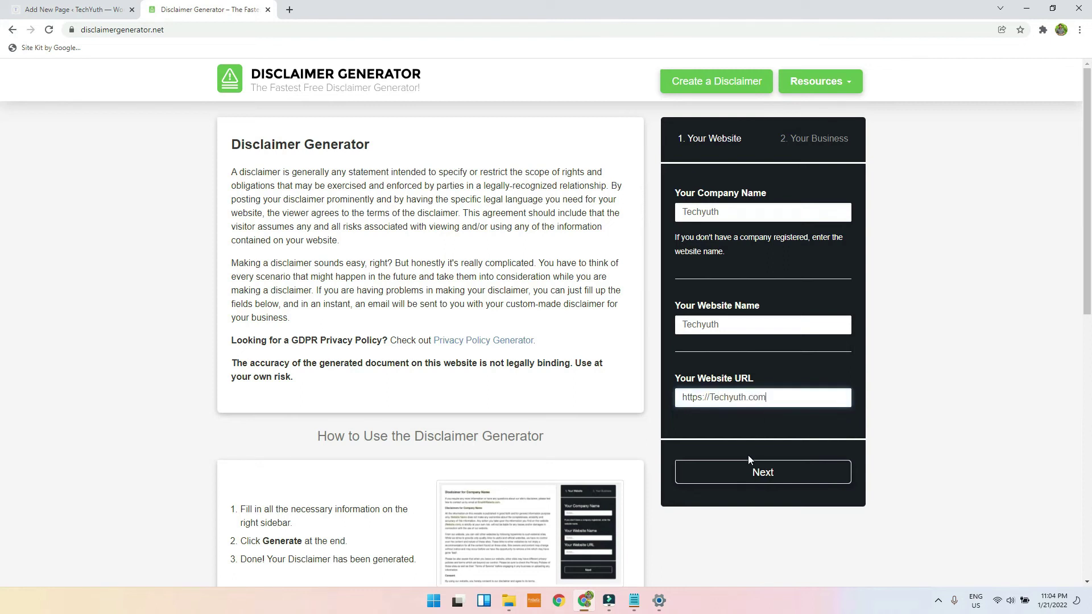
{"action": "left_click", "coordinate": [754, 470]}
- Set country to India, state to Chhattisgarh, and begin the email address
{"action": "left_click", "coordinate": [756, 162]}
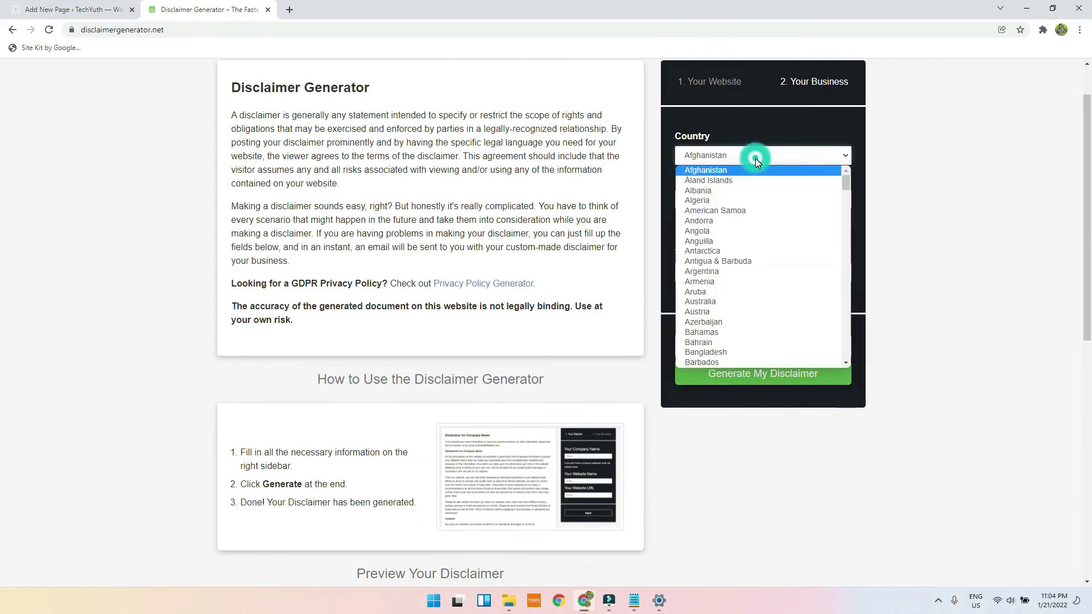
{"action": "type", "text": "india"}
{"action": "key", "text": "Return"}
{"action": "key", "text": "Tab"}
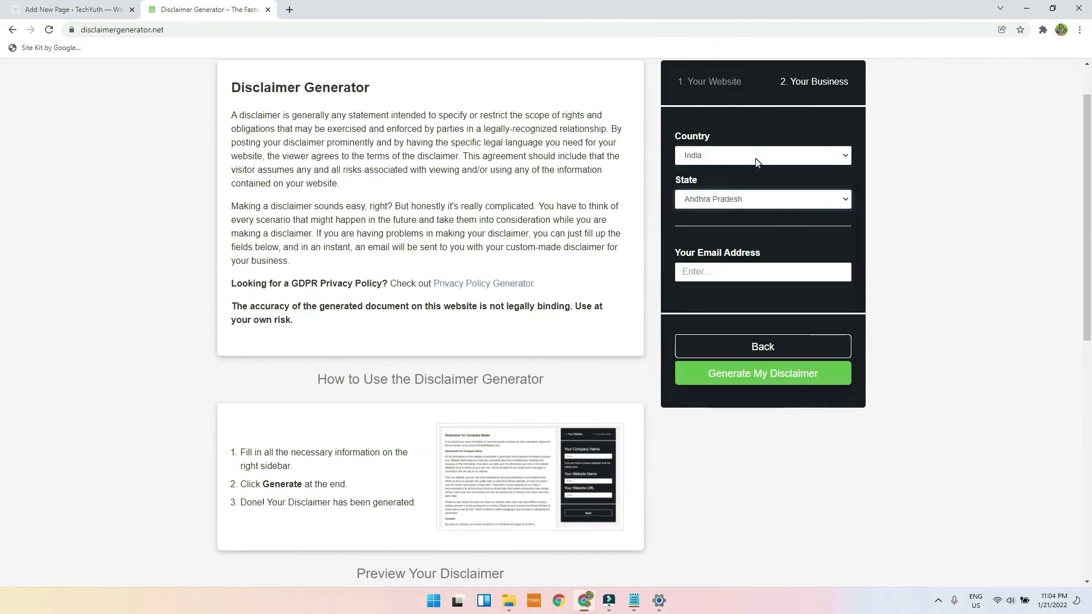
{"action": "key", "text": "Down"}
{"action": "key", "text": "Down"}
{"action": "key", "text": "Down"}
{"action": "key", "text": "Down"}
{"action": "key", "text": "Up"}
{"action": "key", "text": "Down"}
{"action": "key", "text": "Tab"}
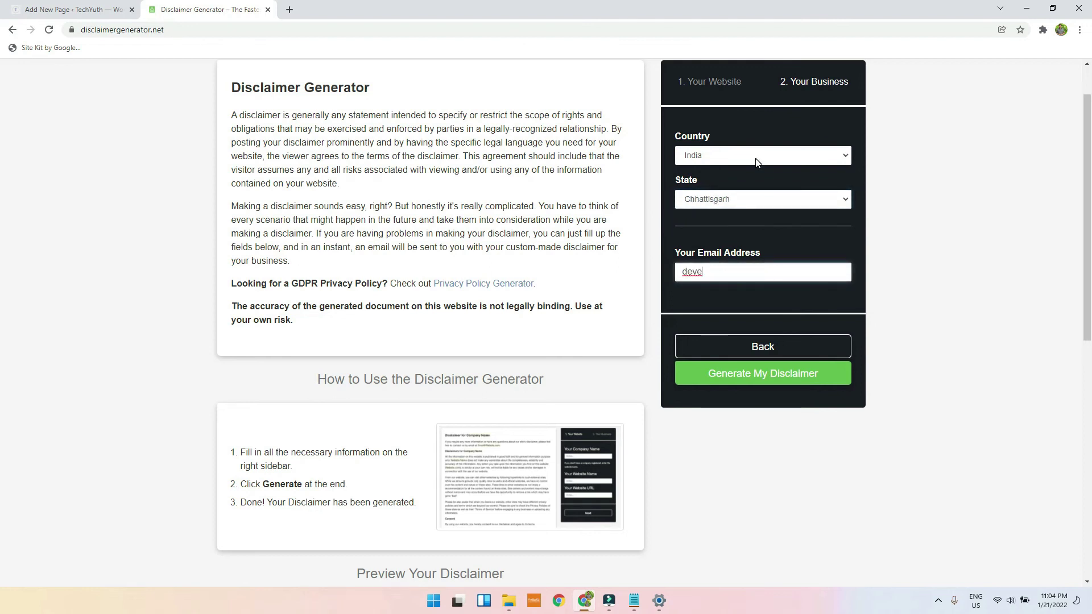
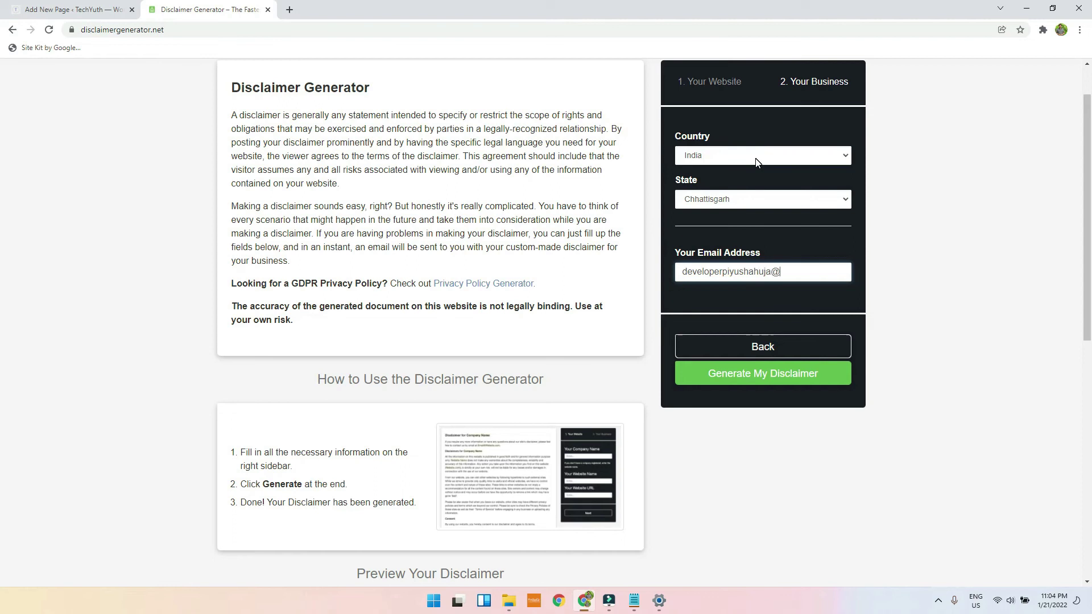
- Generate the Techyuth disclaimer and copy its text to the clipboard
{"action": "left_click", "coordinate": [812, 377]}
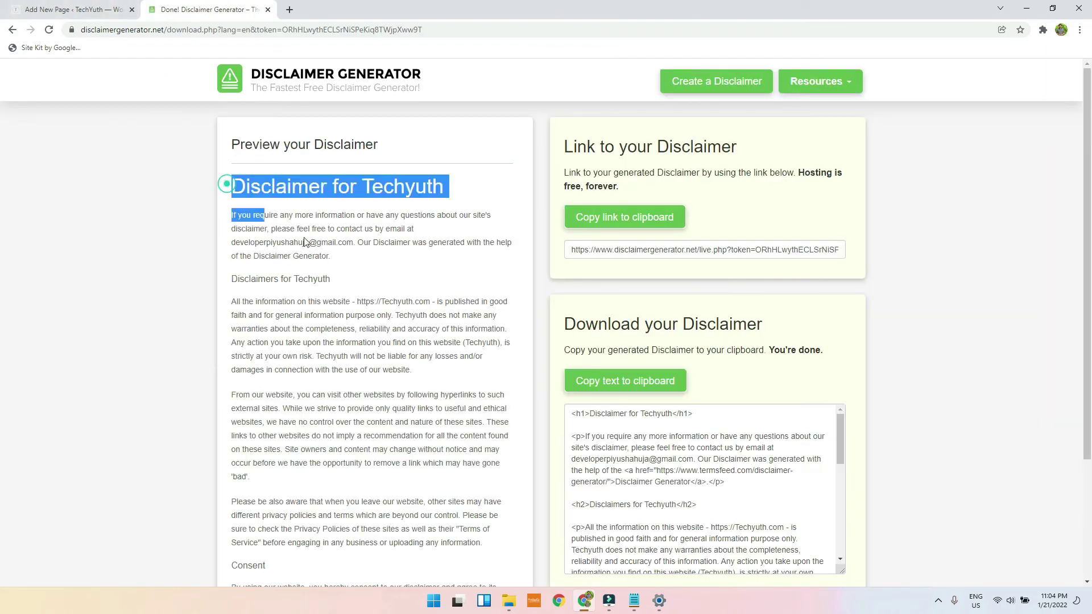
{"action": "left_click_drag", "start_coordinate": [232, 187], "coordinate": [349, 422]}
{"action": "scroll", "coordinate": [374, 463], "scroll_direction": "down", "scroll_amount": 2}
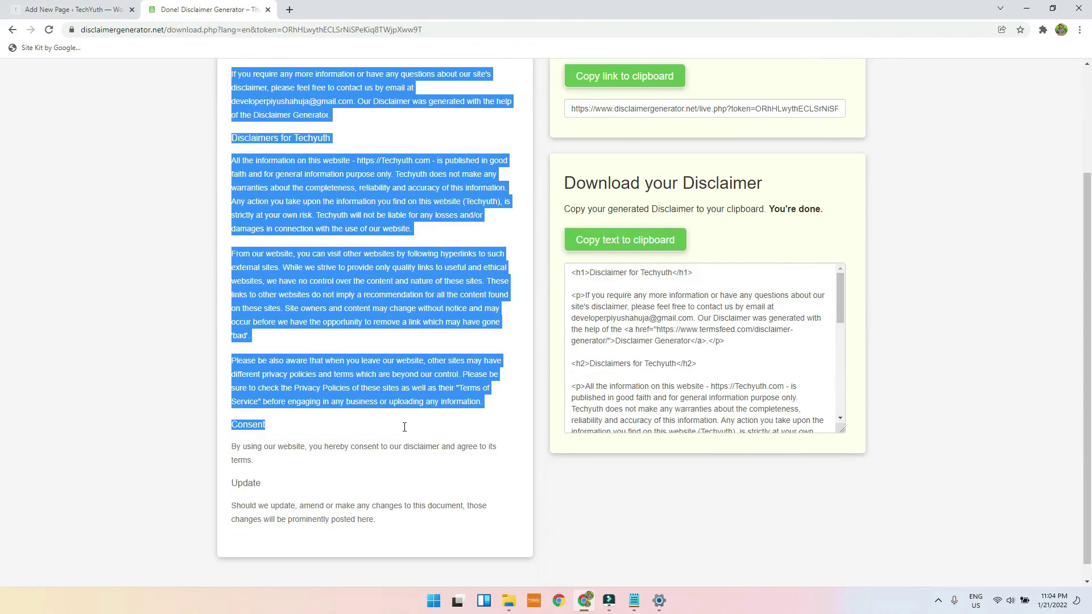
{"action": "left_click_drag", "start_coordinate": [375, 464], "coordinate": [505, 356]}
{"action": "left_click", "coordinate": [594, 242]}
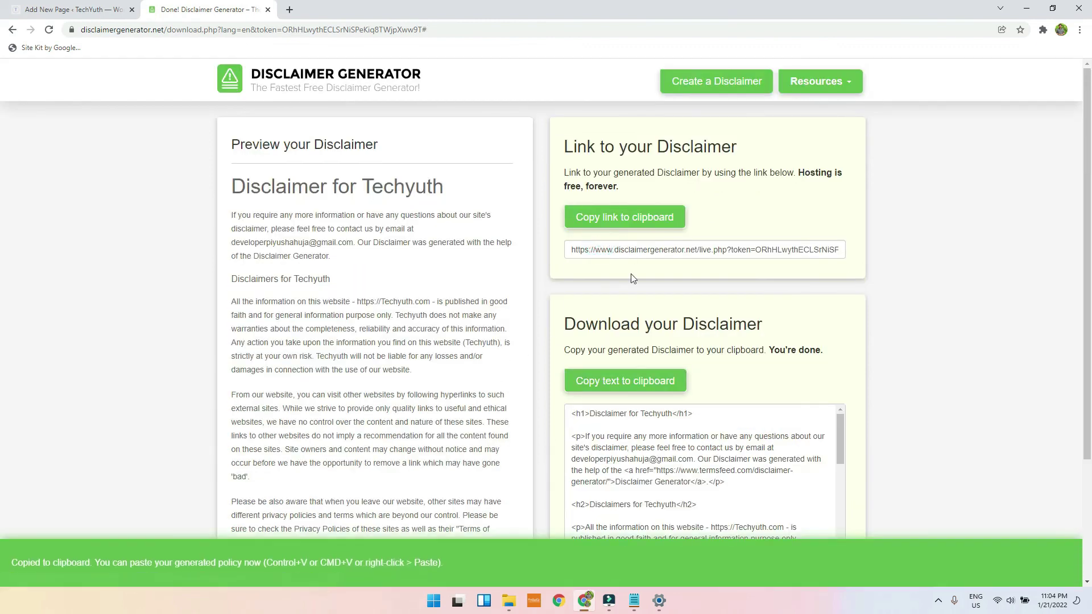
- Back in WordPress, start a new page titled 'Disclaimer'
{"action": "left_click", "coordinate": [5, 13]}
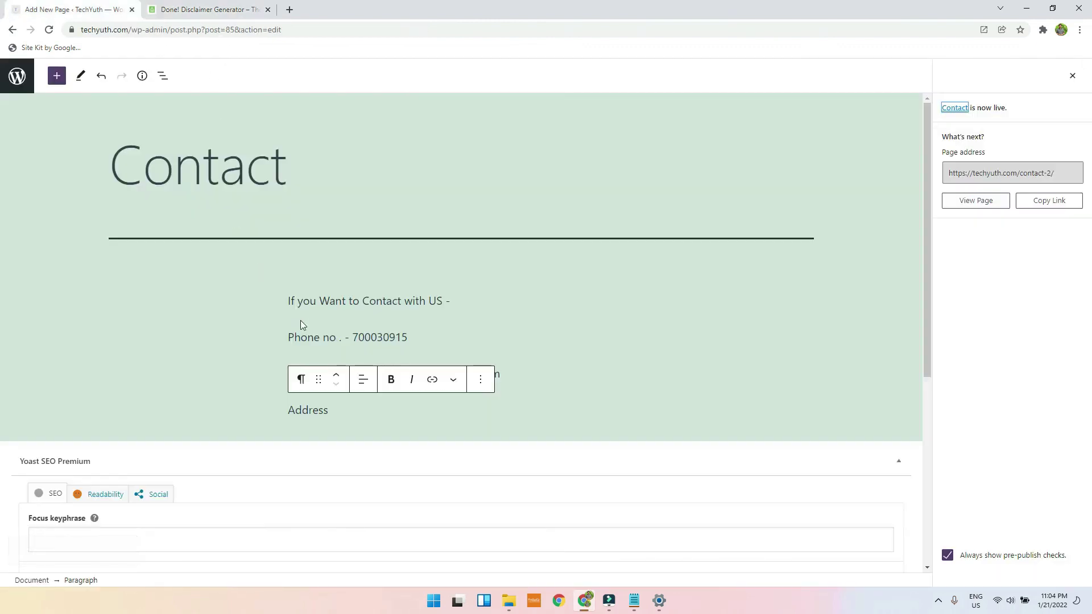
{"action": "scroll", "coordinate": [196, 207], "scroll_direction": "down", "scroll_amount": 1}
{"action": "left_click", "coordinate": [17, 76]}
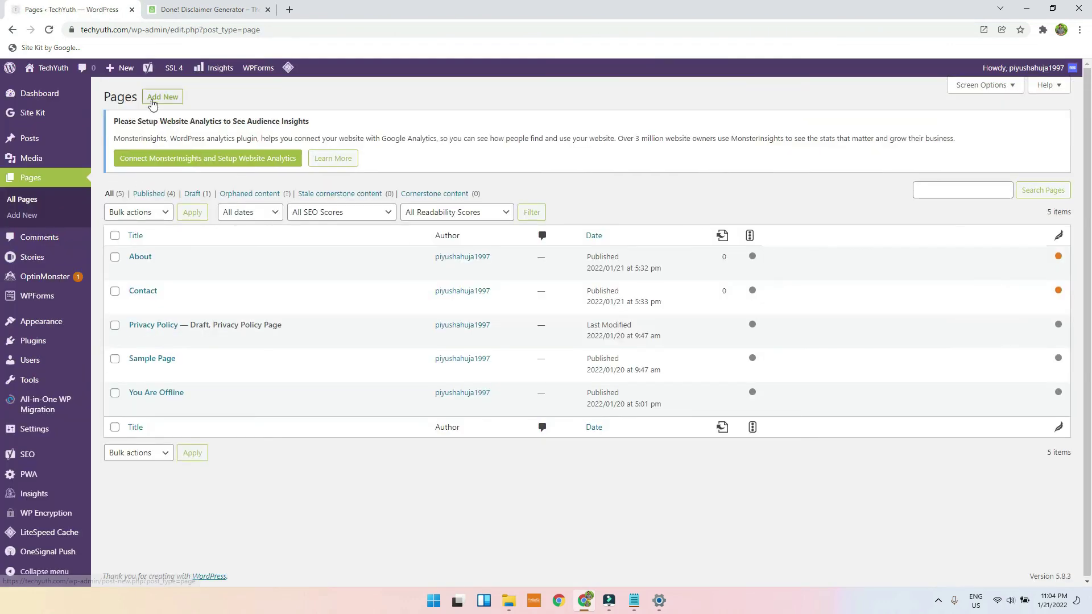
{"action": "left_click", "coordinate": [153, 101]}
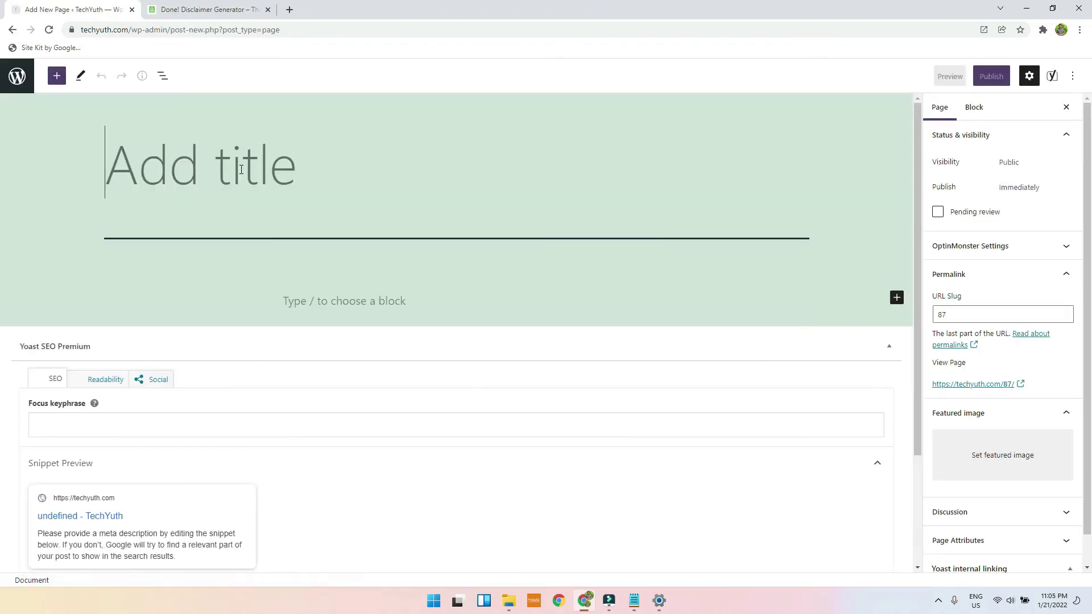
{"action": "type", "text": "Dis"}
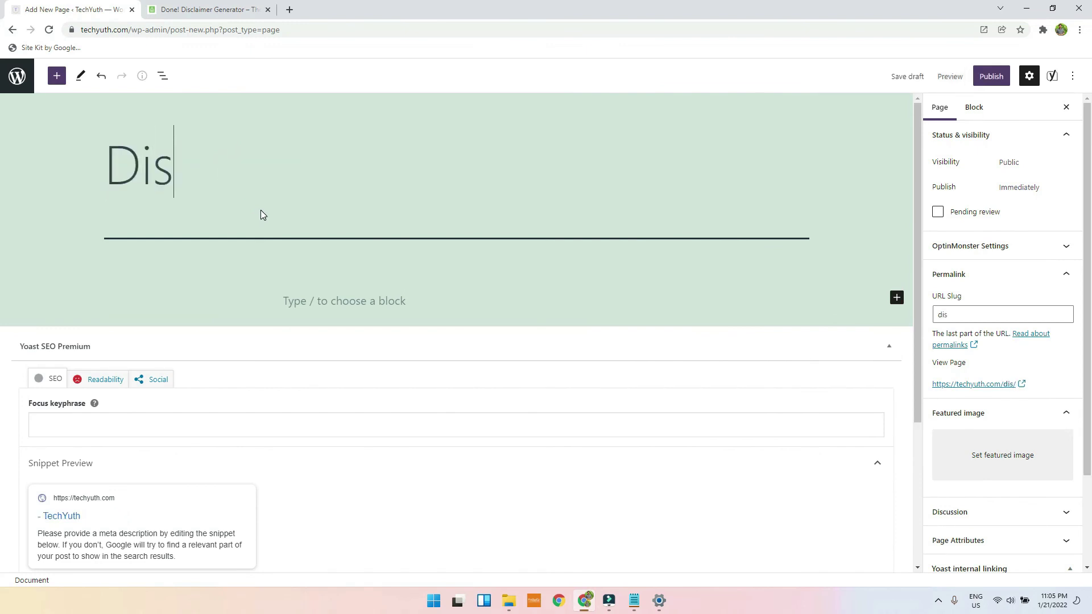
{"action": "type", "text": "cl"}
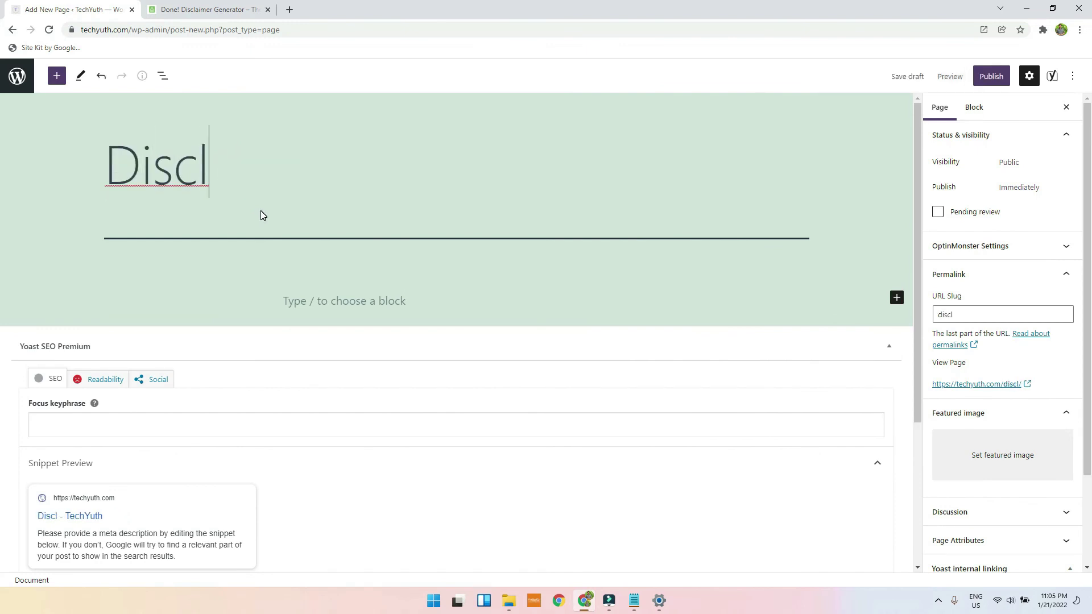
{"action": "type", "text": "aimer"}
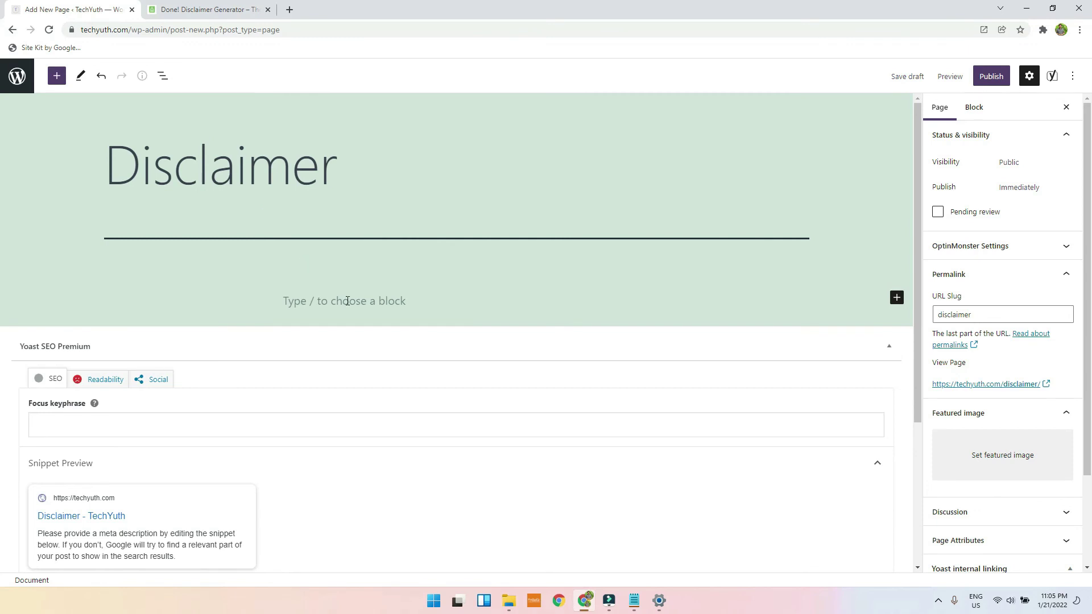
{"action": "left_click", "coordinate": [348, 301]}
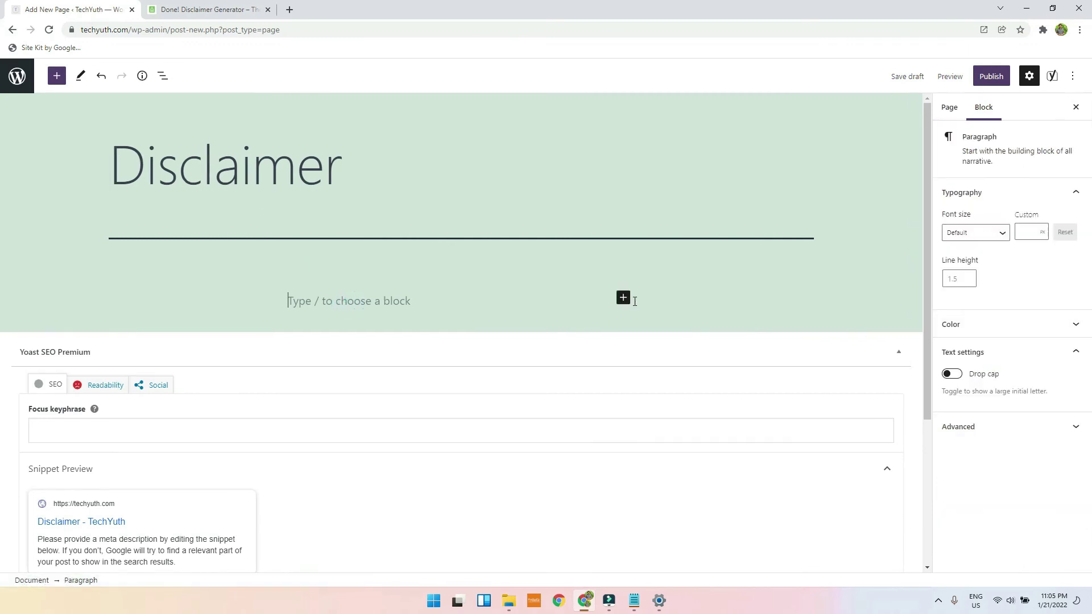
- Add a Custom HTML block containing the pasted disclaimer code
{"action": "left_click", "coordinate": [623, 297]}
{"action": "type", "text": "ht"}
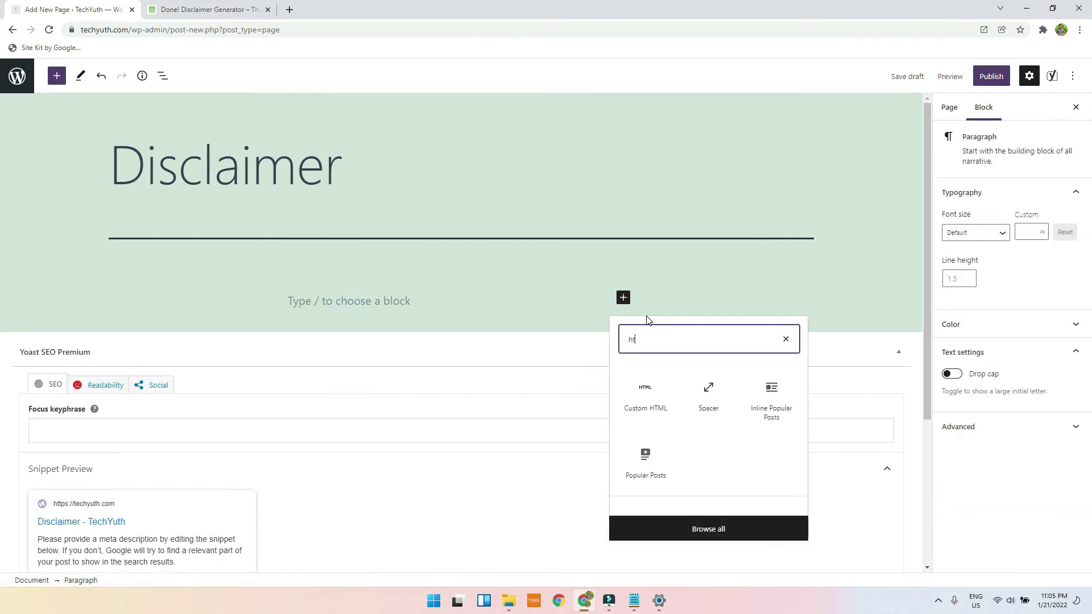
{"action": "type", "text": "ml"}
{"action": "left_click", "coordinate": [649, 377]}
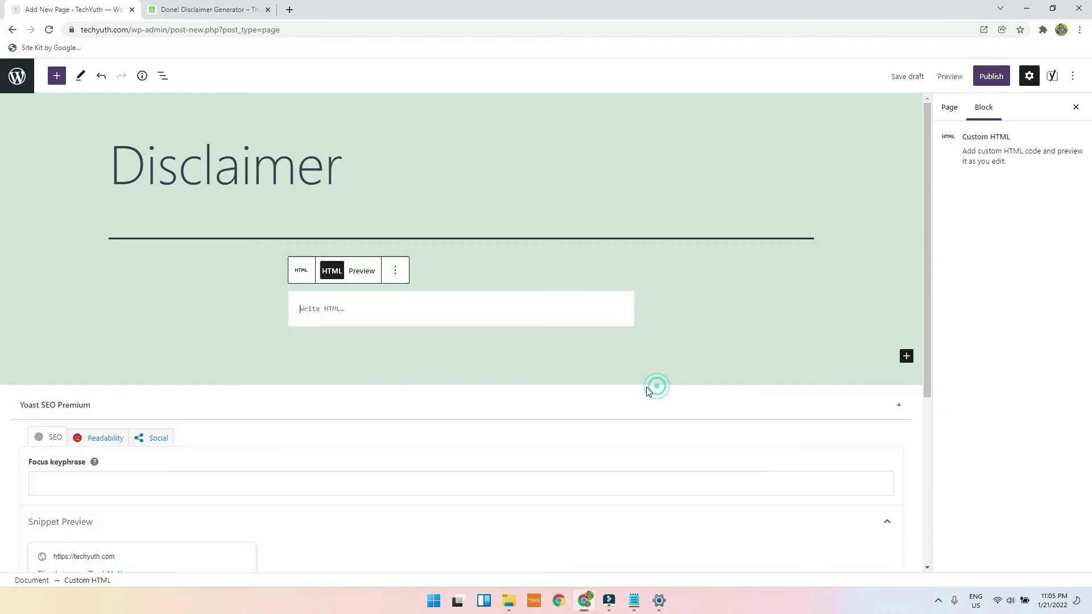
{"action": "key", "text": "ctrl+v"}
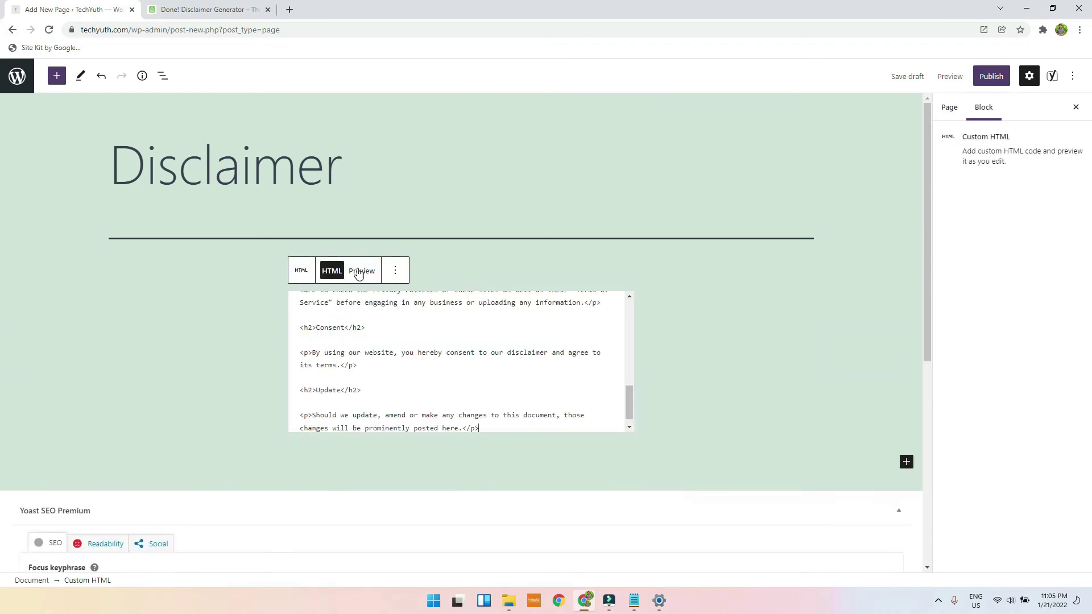
{"action": "left_click", "coordinate": [352, 272]}
{"action": "scroll", "coordinate": [723, 277], "scroll_direction": "down", "scroll_amount": 3}
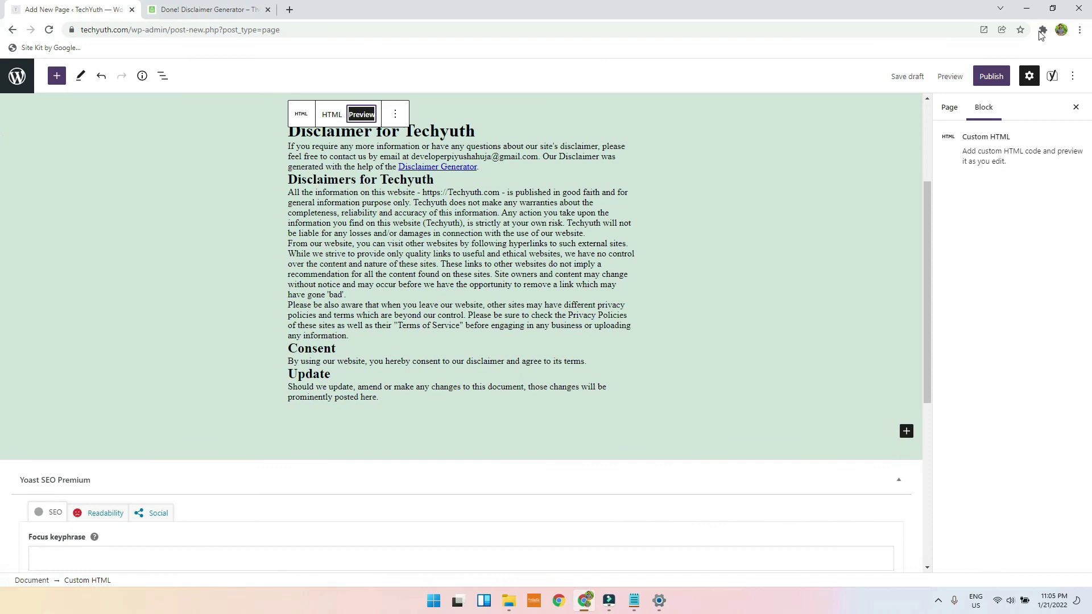
- Publish the Disclaimer page and return to the generator tab
{"action": "left_click", "coordinate": [993, 76]}
{"action": "left_click", "coordinate": [979, 76]}
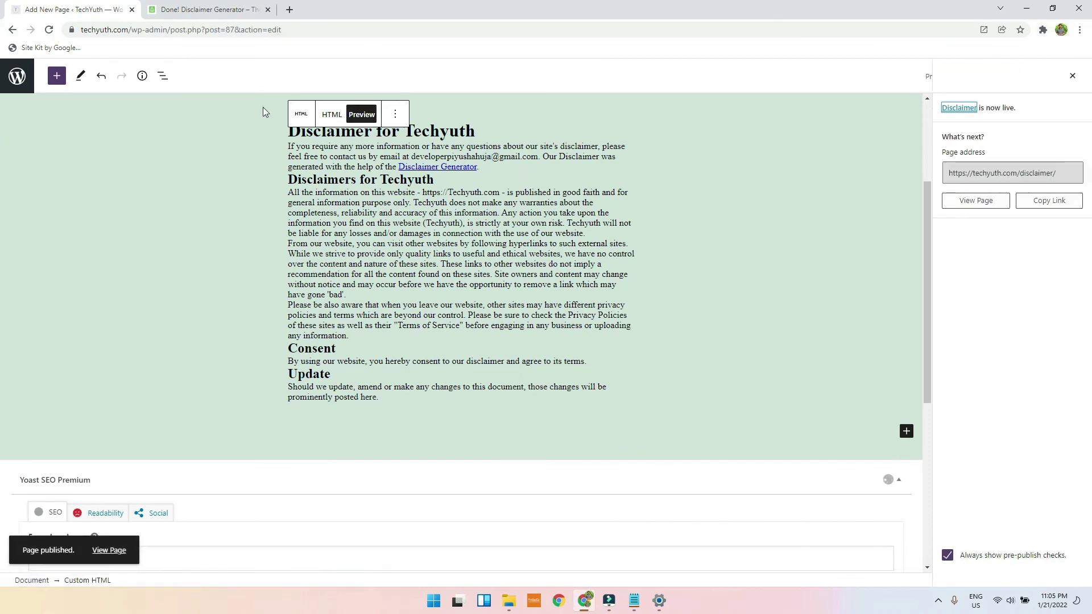
{"action": "left_click", "coordinate": [13, 89]}
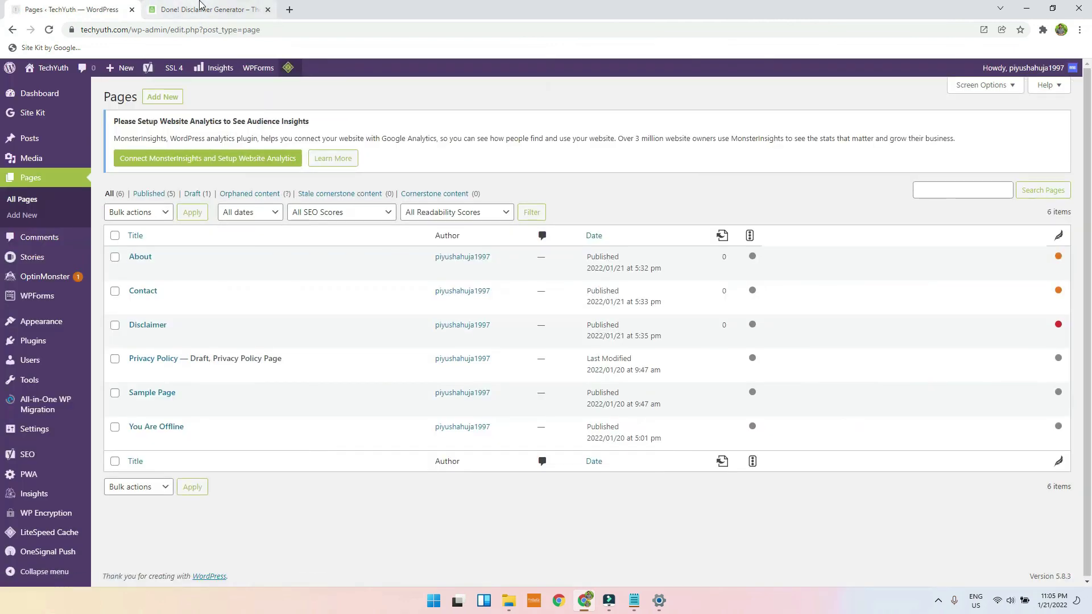
{"action": "left_click", "coordinate": [196, 9]}
- Go to privacypolicygenerator.info from the address bar
{"action": "left_click", "coordinate": [257, 29]}
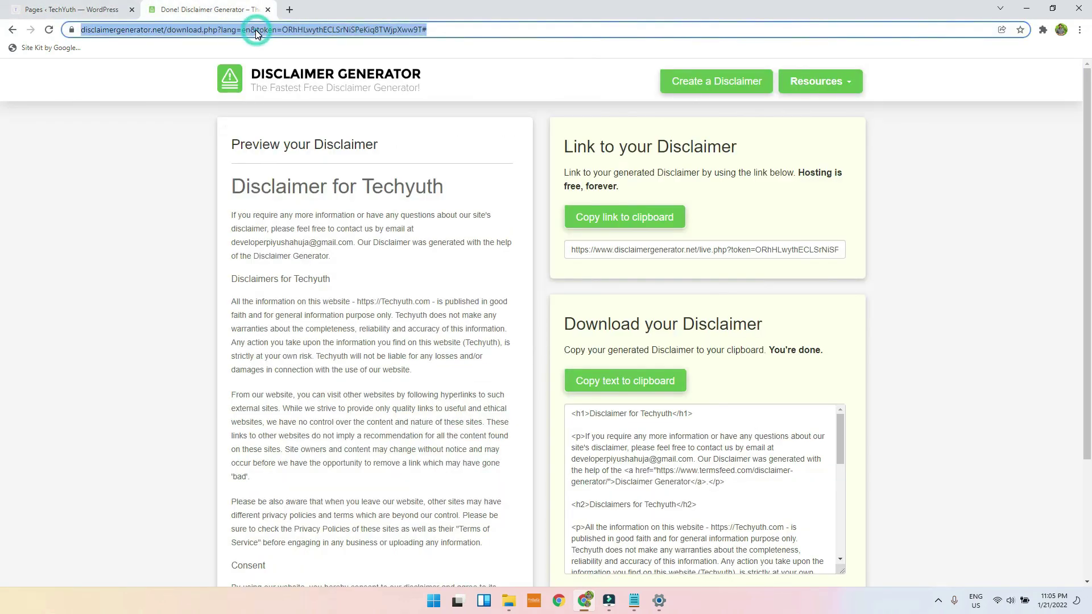
{"action": "type", "text": "privacypolicygenerator.info"}
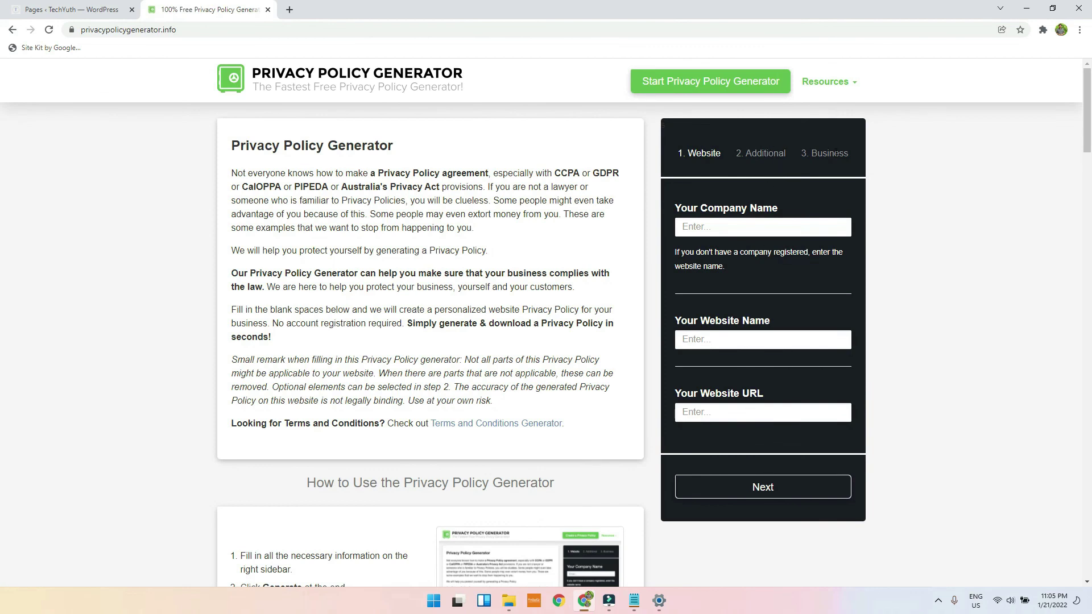
- Publish the existing Privacy Policy draft, return to Pages, and close the generator tab
{"action": "left_click", "coordinate": [68, 10]}
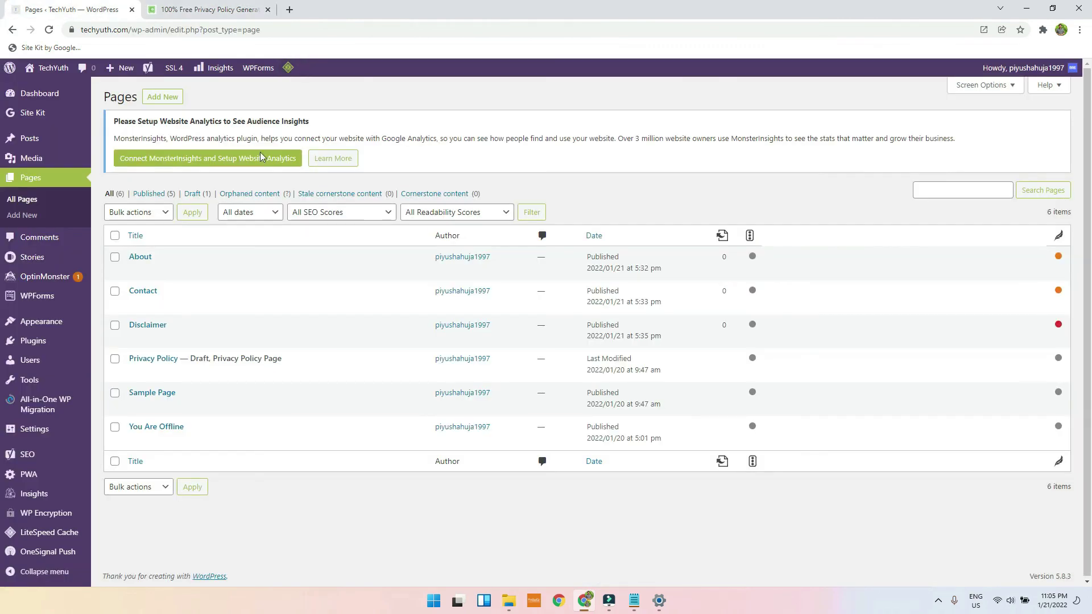
{"action": "left_click", "coordinate": [134, 372]}
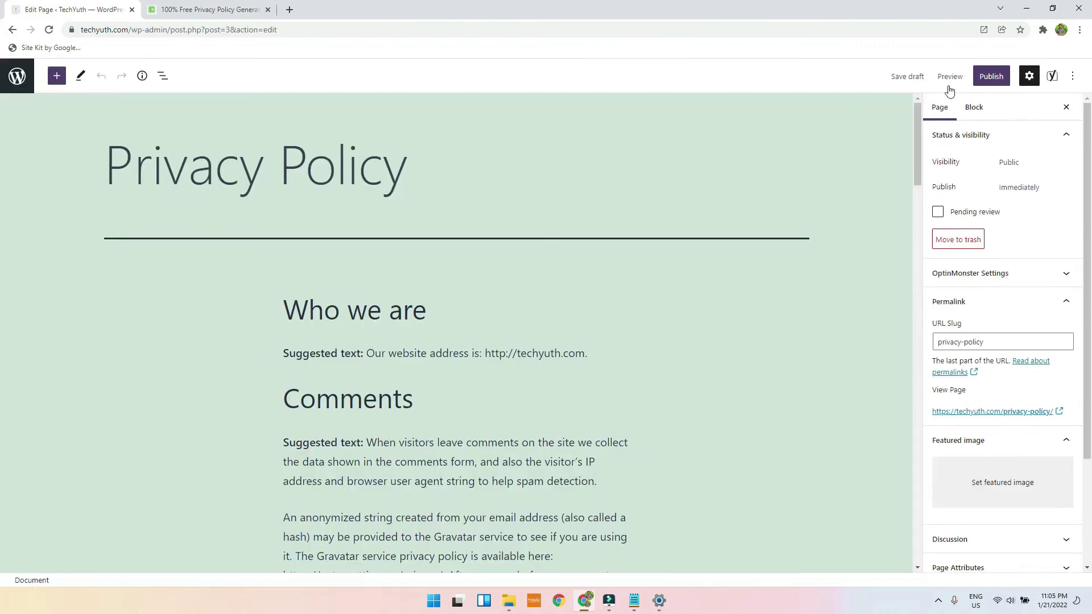
{"action": "left_click", "coordinate": [993, 77]}
{"action": "left_click", "coordinate": [952, 80]}
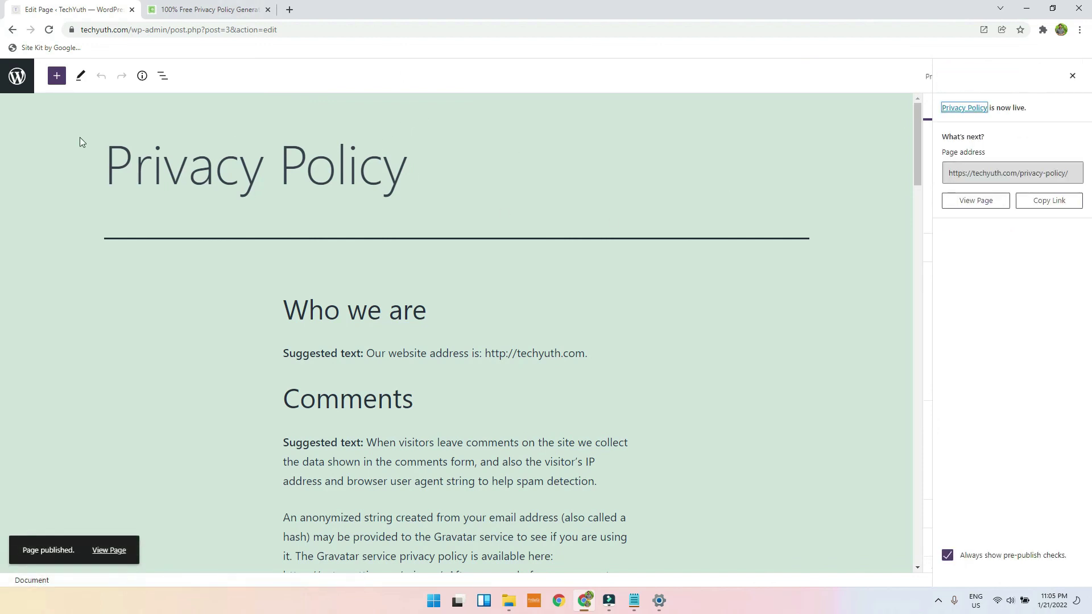
{"action": "left_click", "coordinate": [30, 89]}
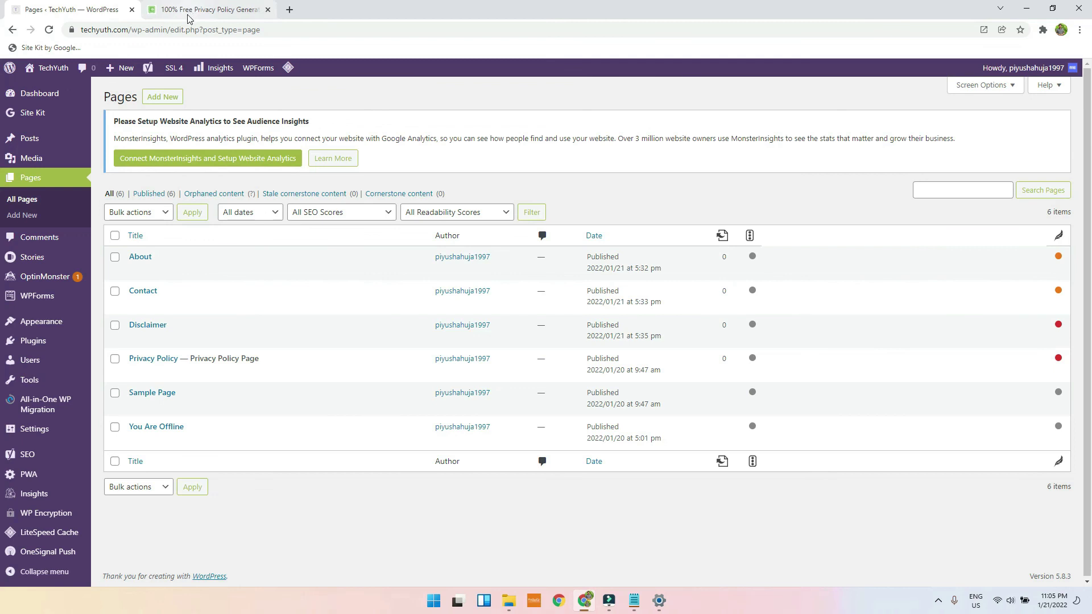
{"action": "left_click", "coordinate": [261, 12]}
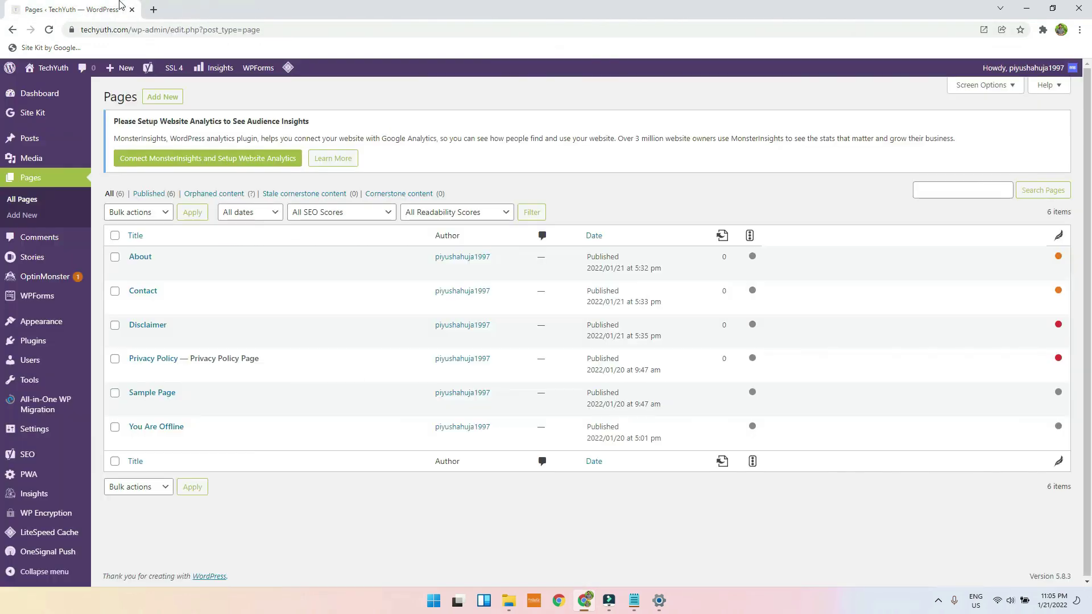
{"action": "left_click", "coordinate": [938, 601]}
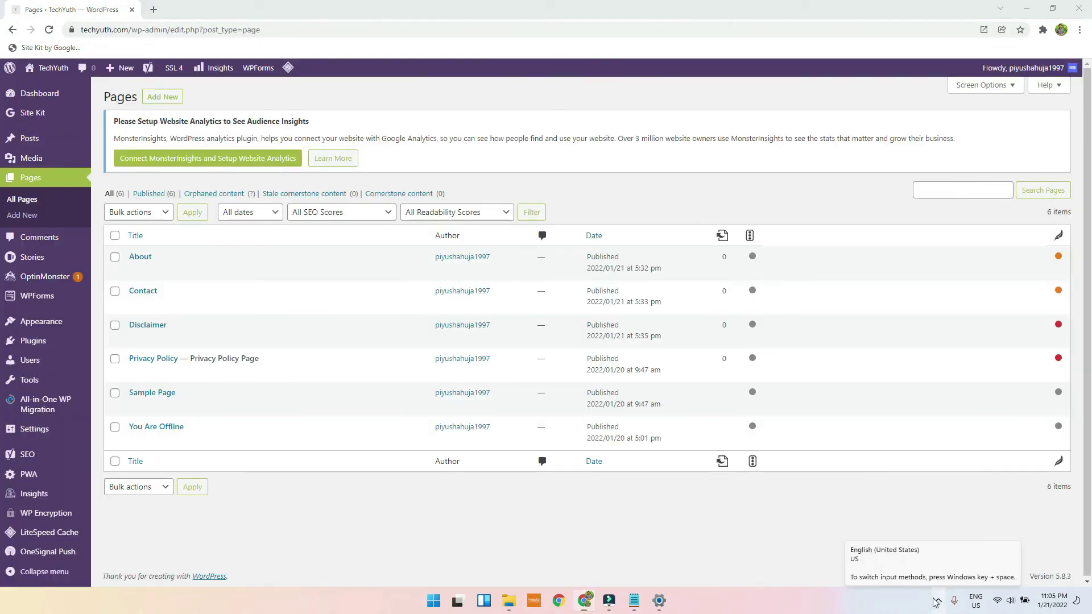